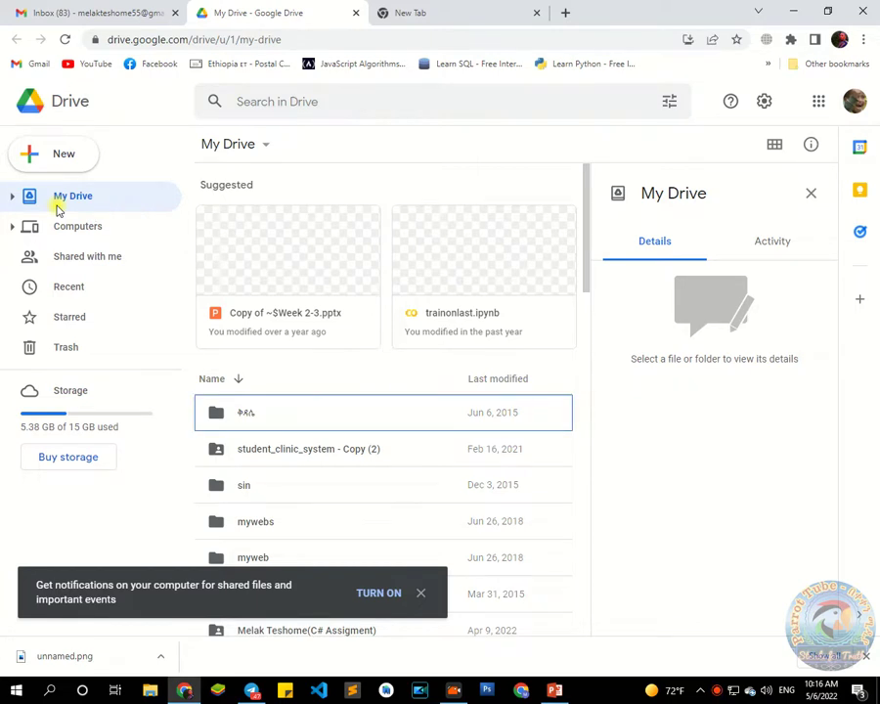
Step: Create a new blank Google Forms form in My Drive and decline the introductory tour
{"action": "key", "text": "ctrl+plus"}
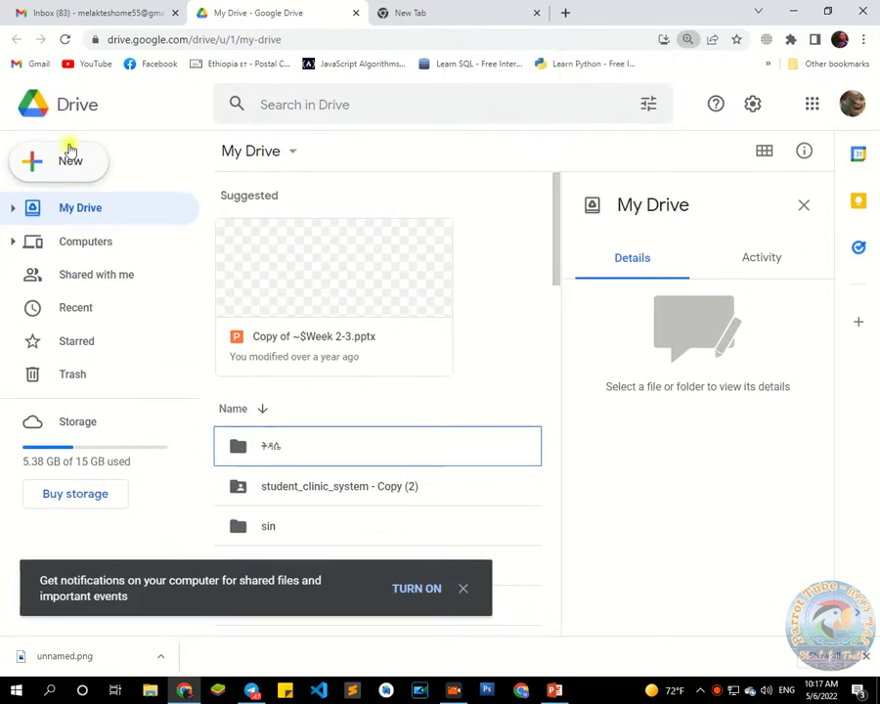
{"action": "left_click", "coordinate": [72, 164]}
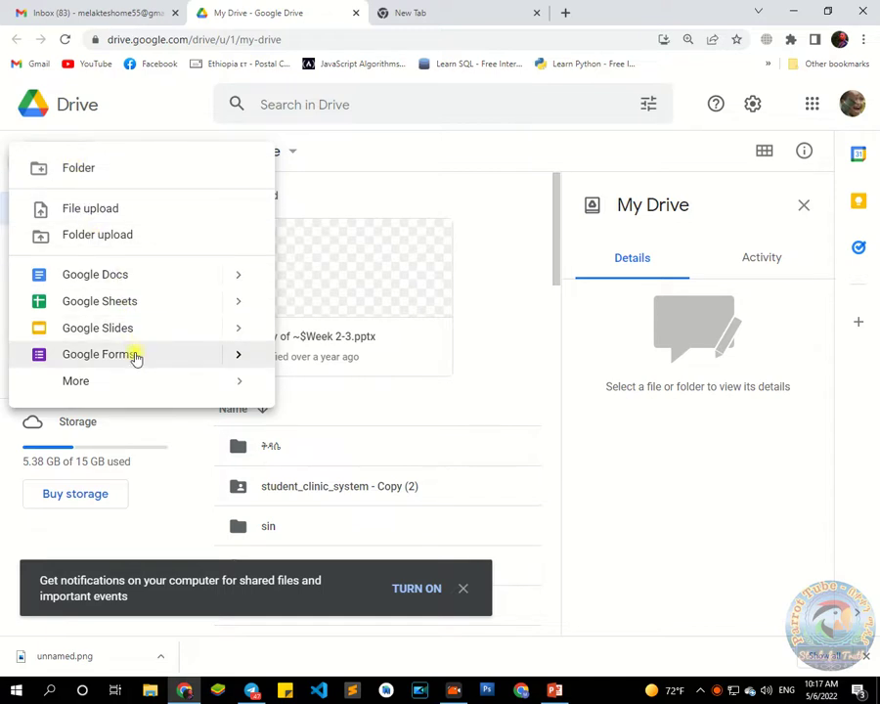
{"action": "mouse_move", "coordinate": [98, 386]}
{"action": "left_click", "coordinate": [66, 352]}
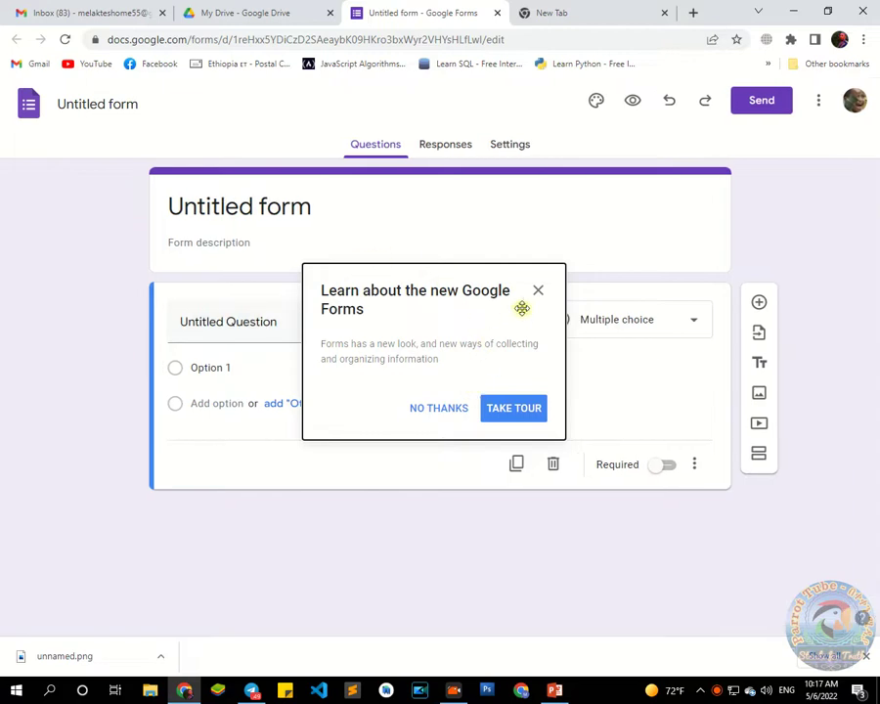
{"action": "left_click", "coordinate": [439, 408]}
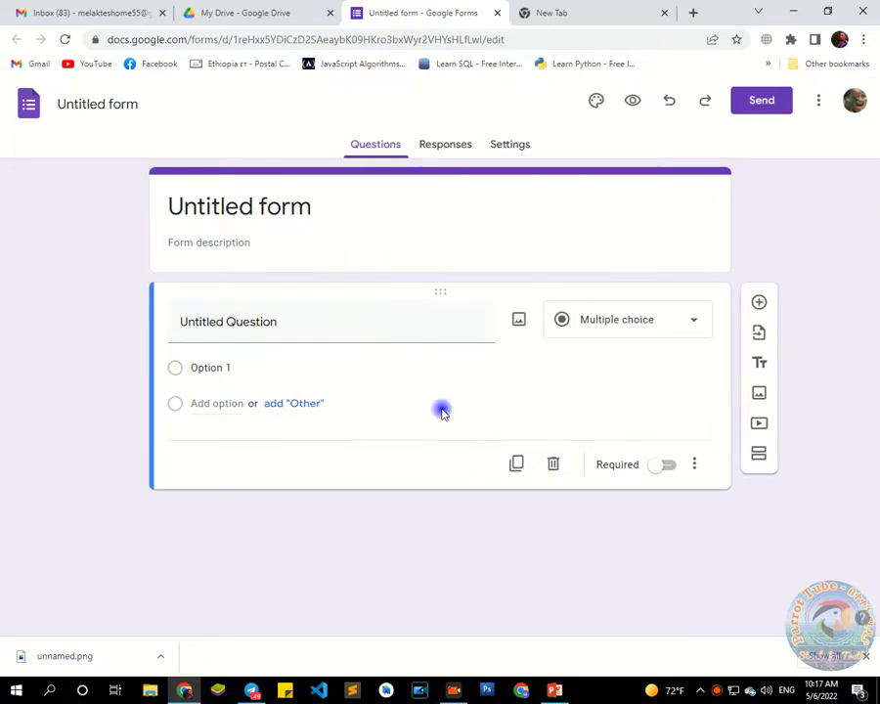
Step: Replace the form's title with "Do you Know Ethiopia?"
{"action": "left_click", "coordinate": [258, 241]}
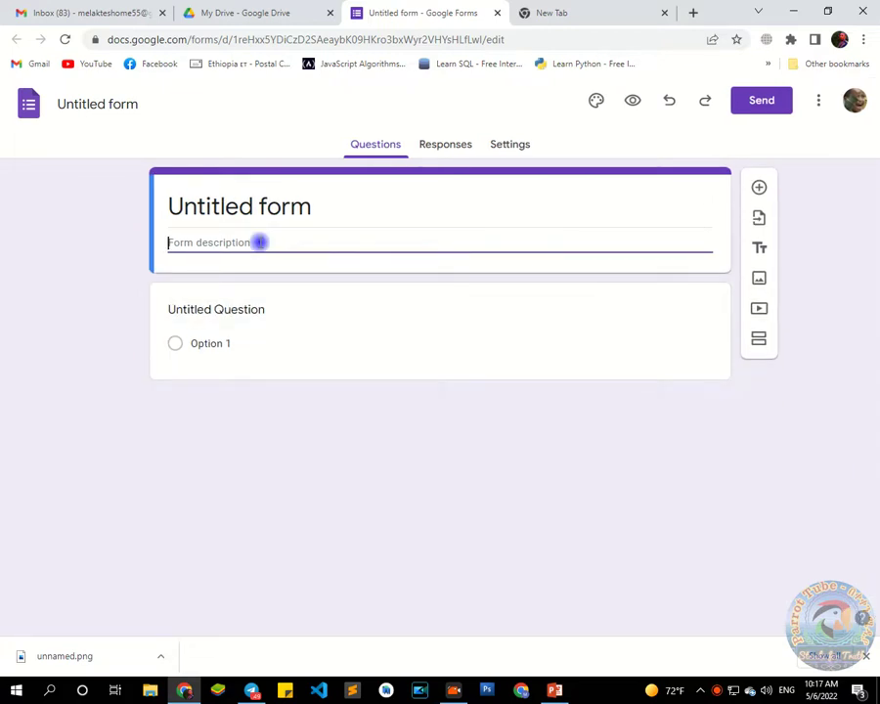
{"action": "left_click", "coordinate": [249, 212]}
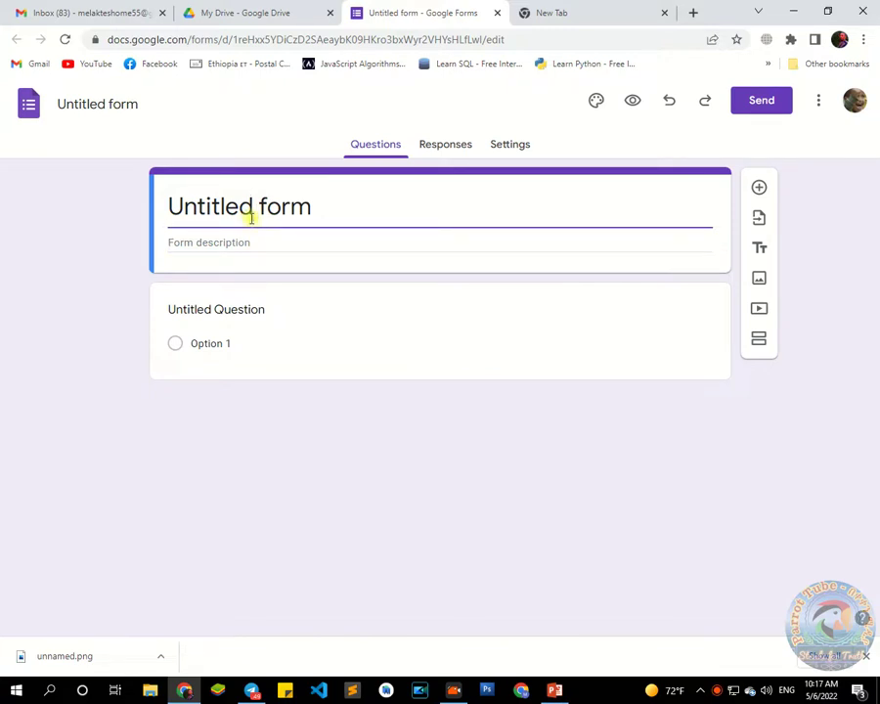
{"action": "triple_click", "coordinate": [250, 211]}
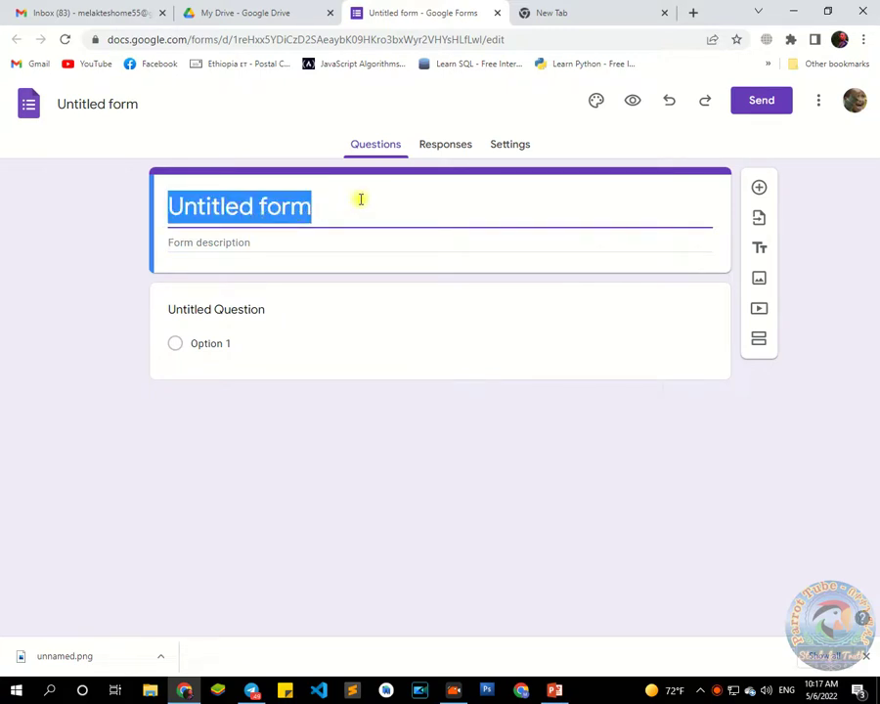
{"action": "type", "text": "D"}
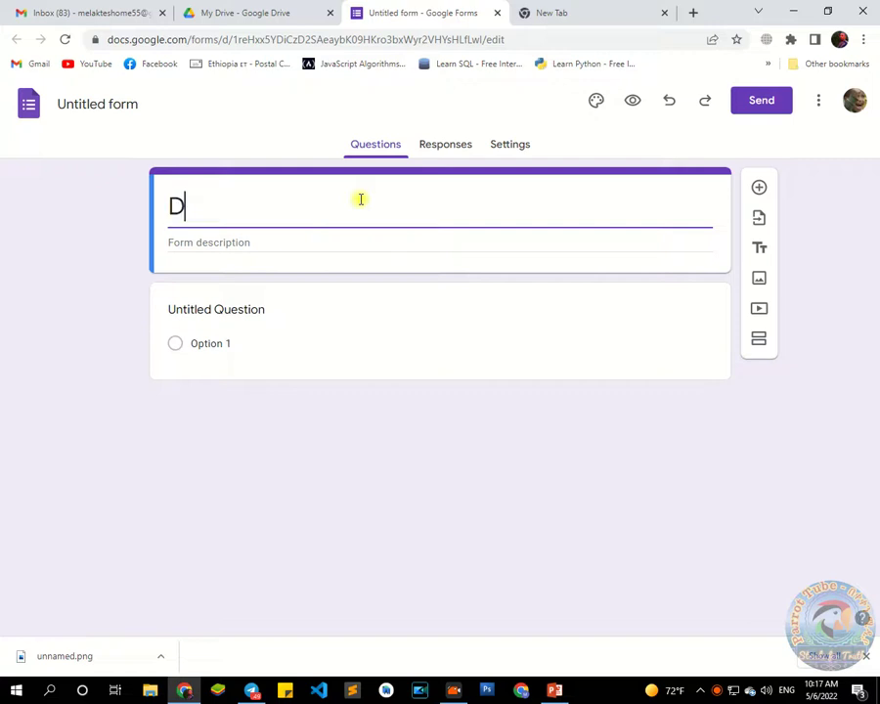
{"action": "type", "text": "o you"}
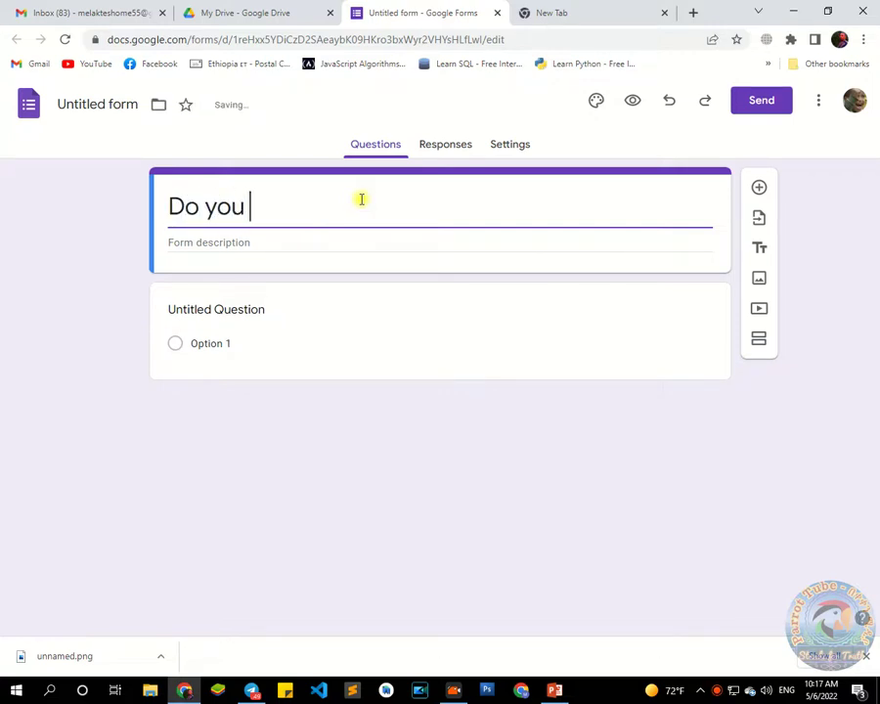
{"action": "type", "text": " Know"}
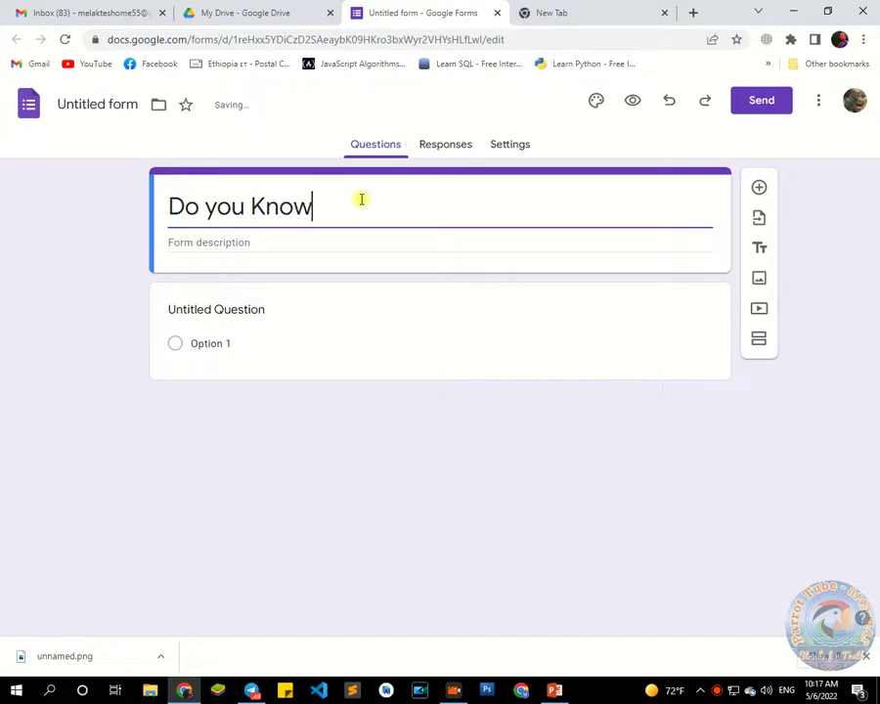
{"action": "type", "text": " Ethiopia?"}
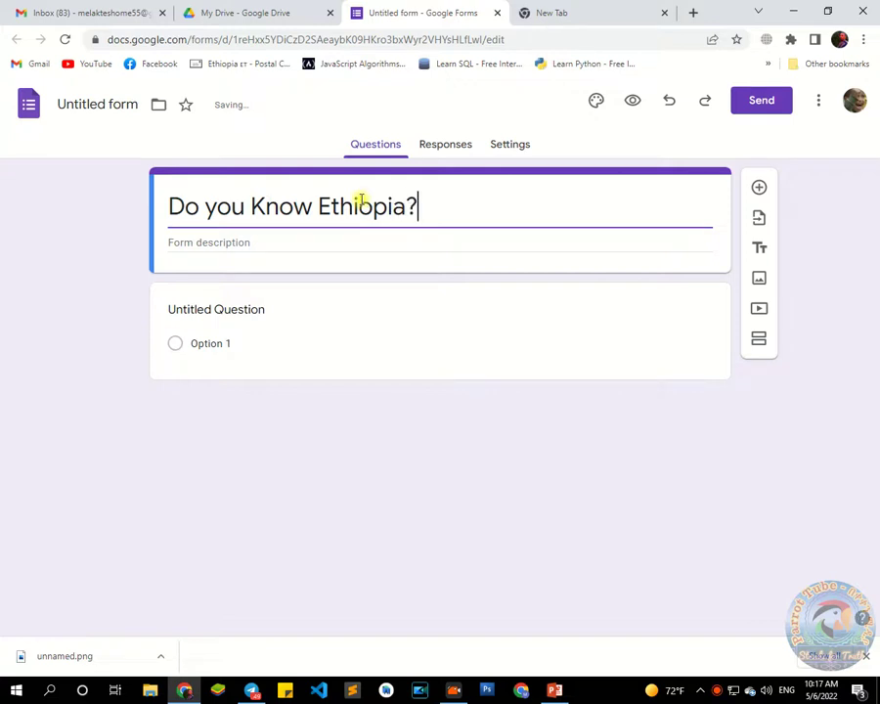
Step: Enter "what things know about Ethiopia" as the form description
{"action": "left_click", "coordinate": [347, 244]}
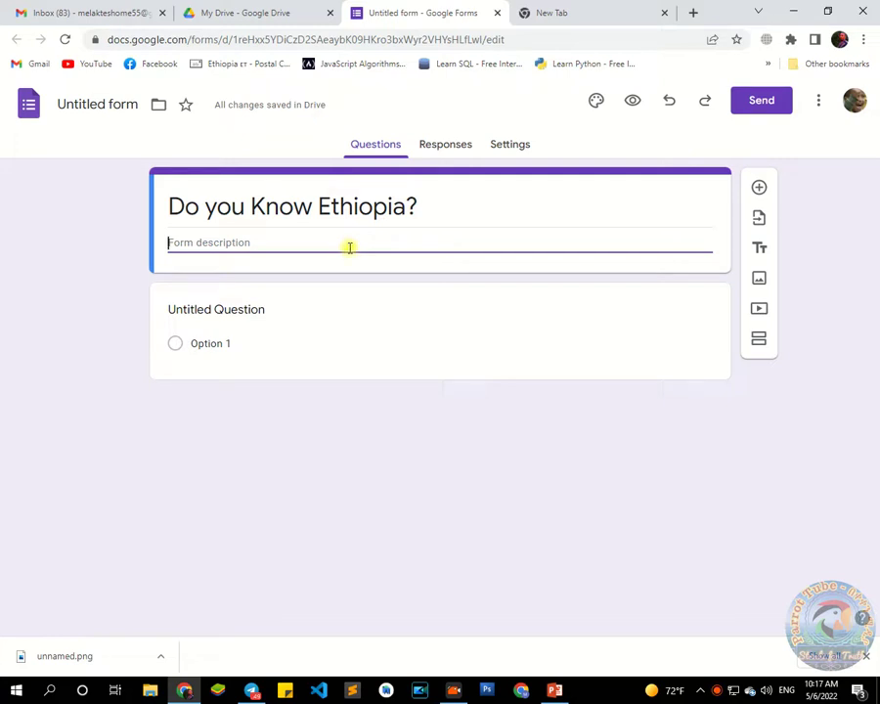
{"action": "type", "text": "Wha"}
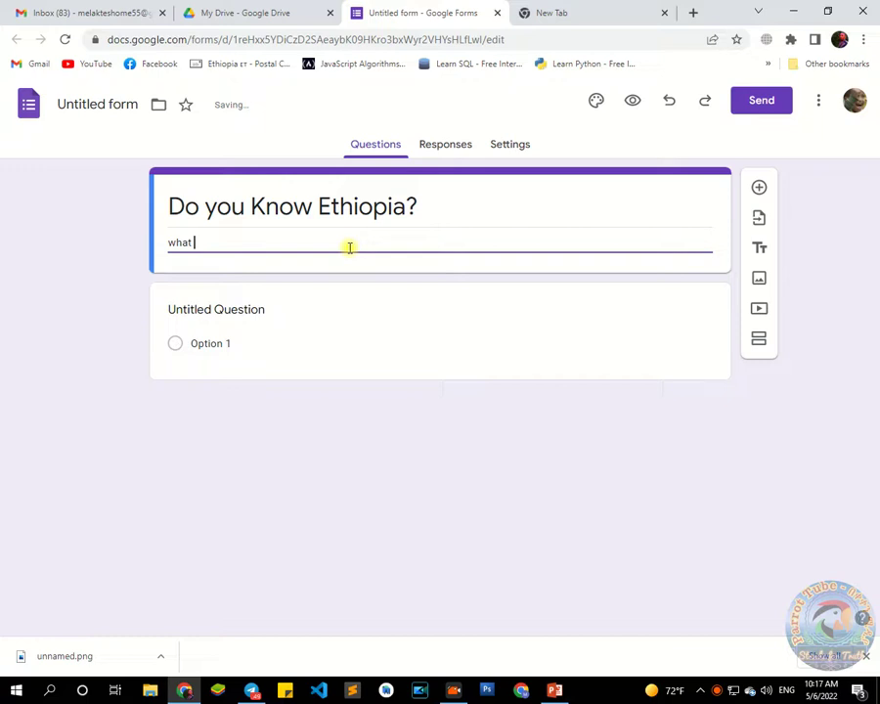
{"action": "type", "text": "t thin"}
{"action": "type", "text": "gs know abo"}
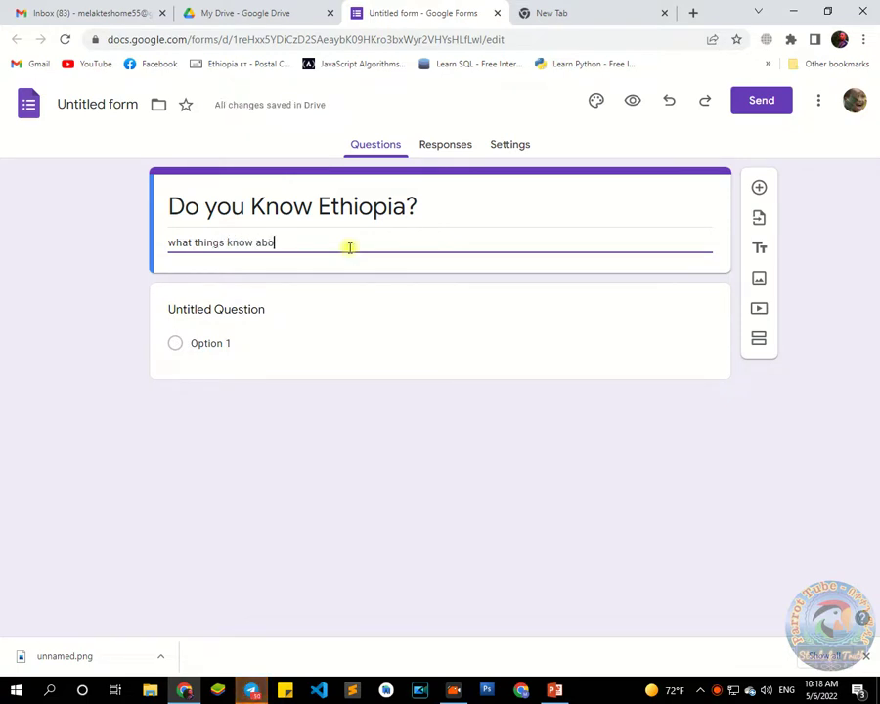
{"action": "type", "text": "ut E"}
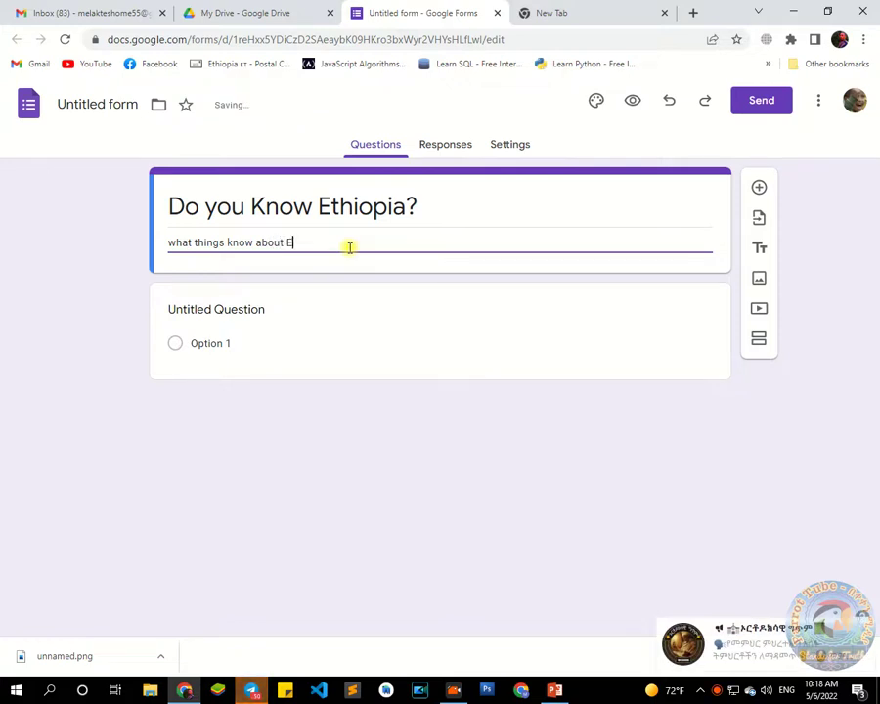
{"action": "type", "text": "thiopia"}
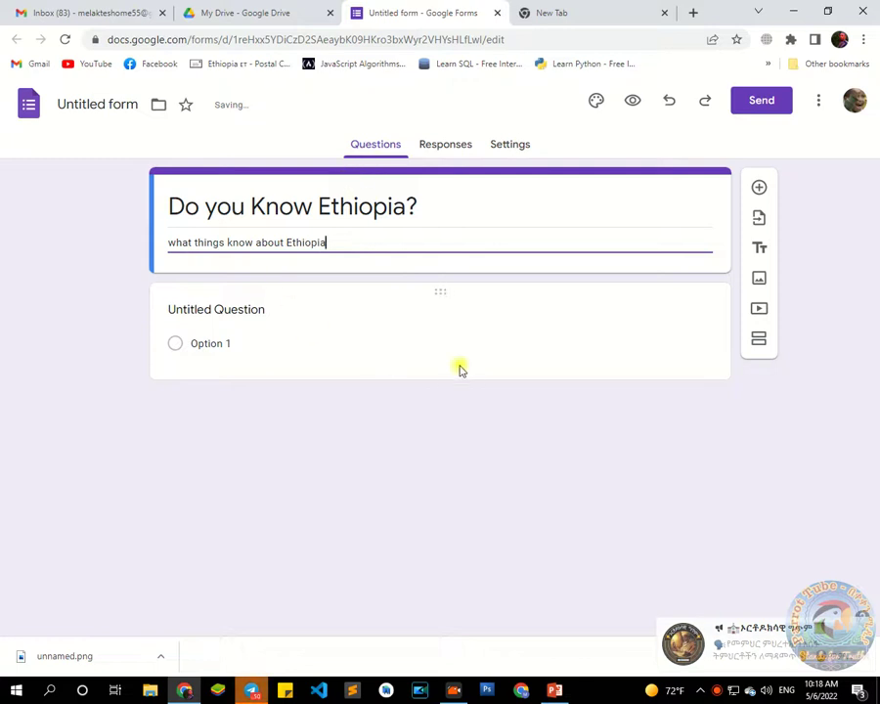
Step: Change the untitled question to the Short answer type and title it "your Name"
{"action": "left_click", "coordinate": [187, 308]}
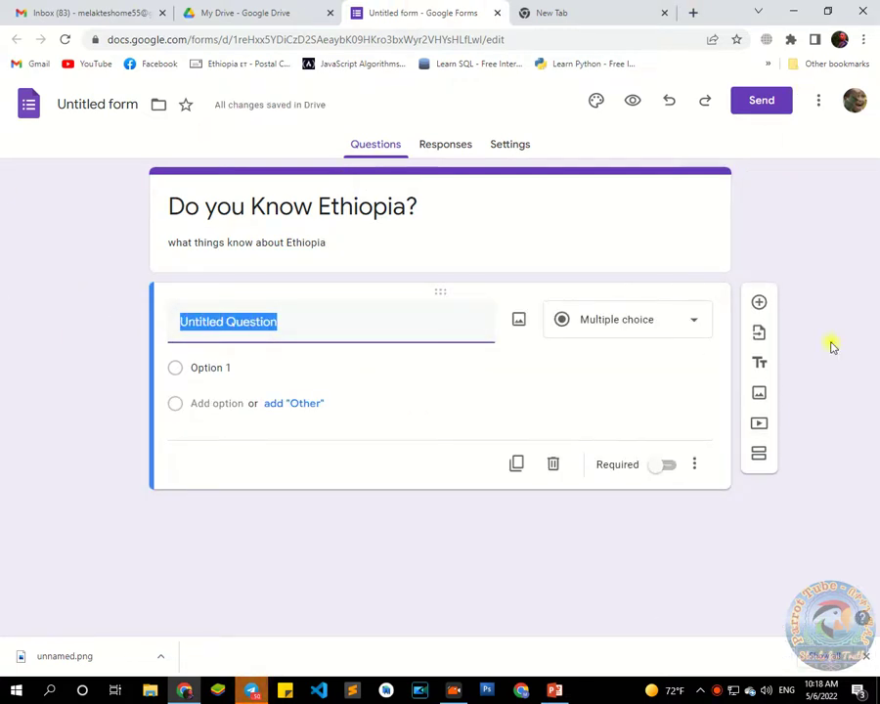
{"action": "left_click", "coordinate": [664, 325]}
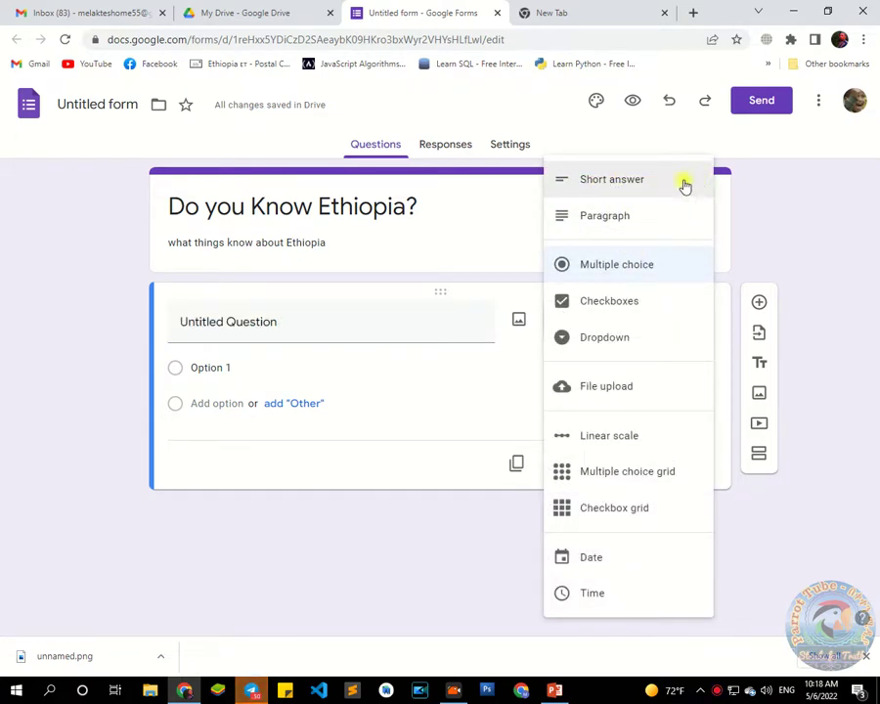
{"action": "left_click", "coordinate": [600, 186]}
{"action": "left_click", "coordinate": [227, 367]}
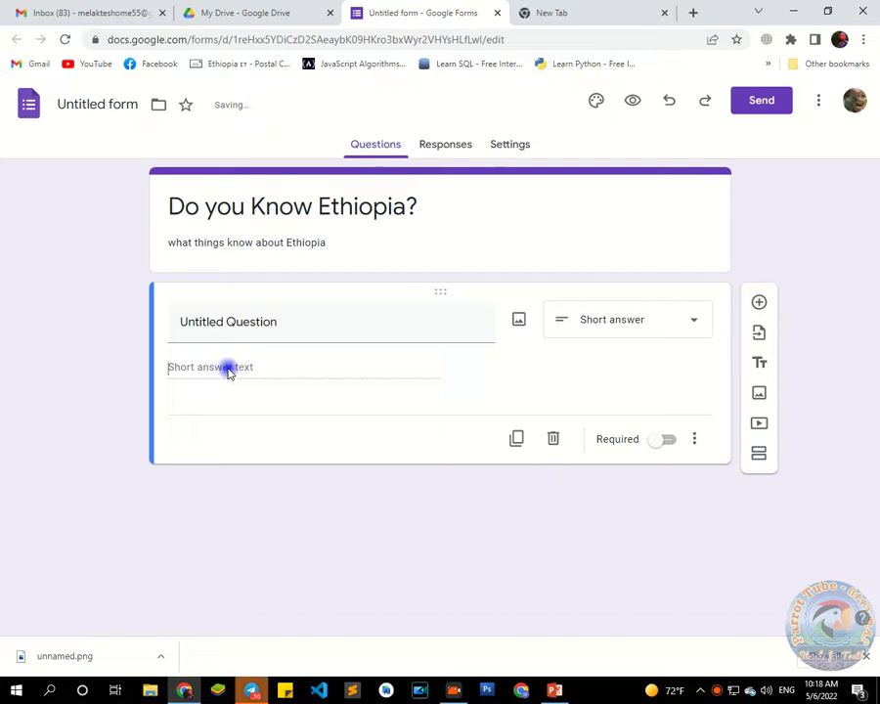
{"action": "left_click", "coordinate": [224, 328]}
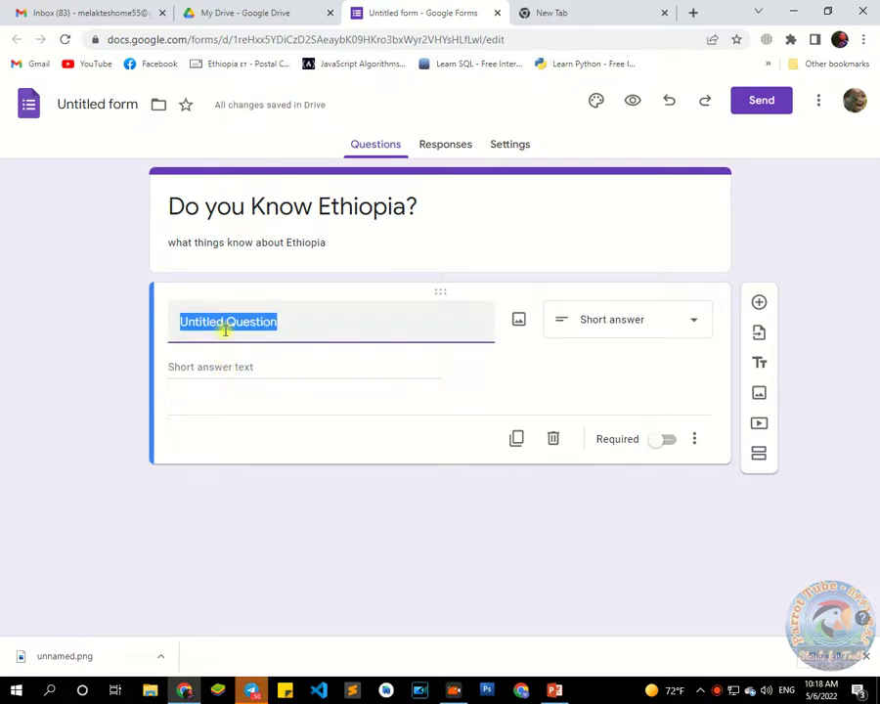
{"action": "type", "text": "U"}
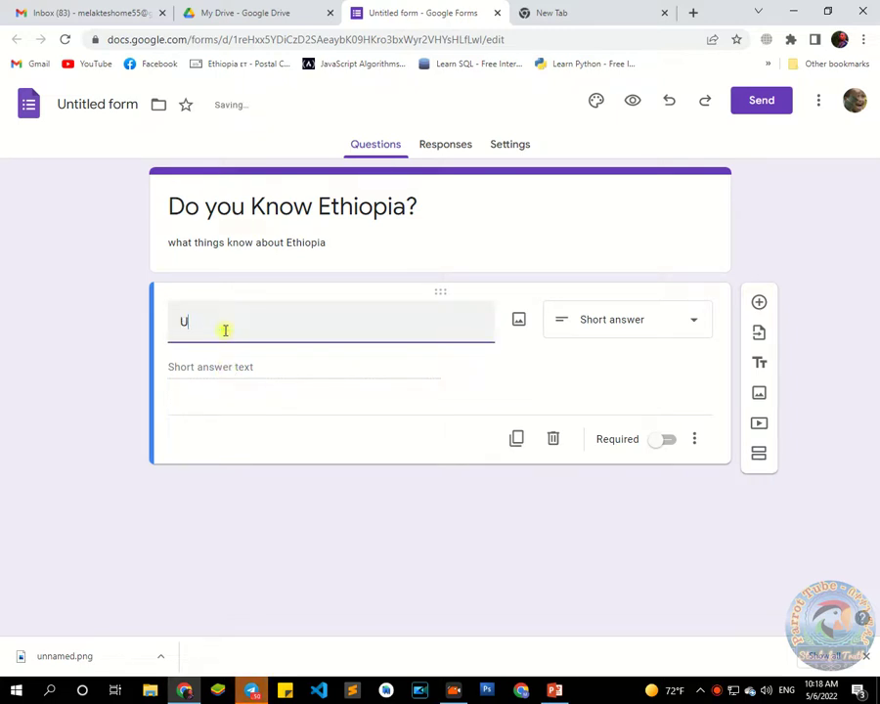
{"action": "key", "text": "BackSpace"}
{"action": "type", "text": "u"}
{"action": "key", "text": "BackSpace"}
{"action": "type", "text": "your Name"}
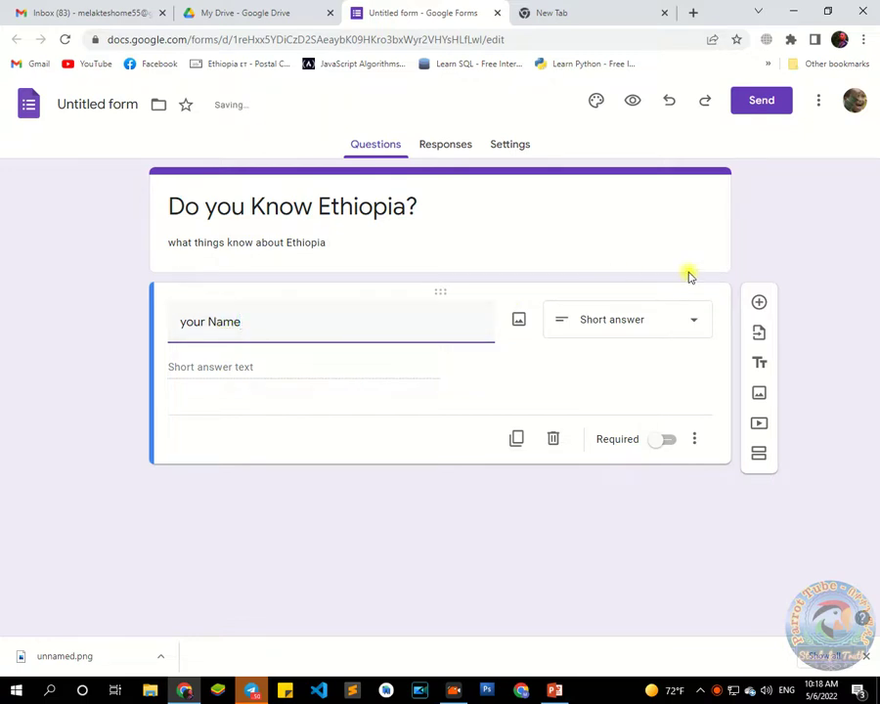
Step: Reword the short answer question's title as "Your Full Name"
{"action": "left_click", "coordinate": [205, 320]}
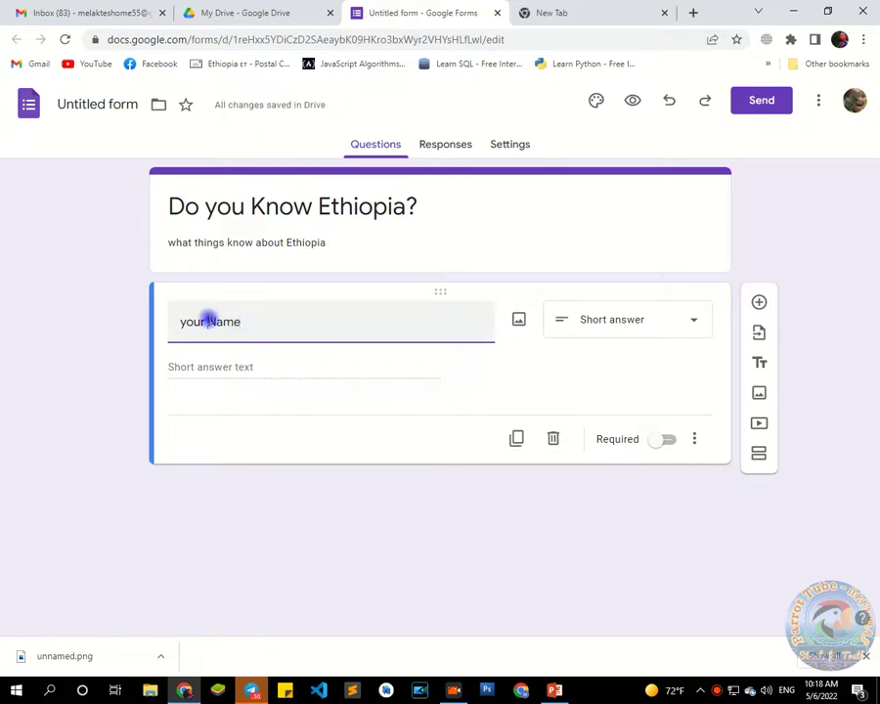
{"action": "double_click", "coordinate": [196, 320]}
{"action": "type", "text": "Your "}
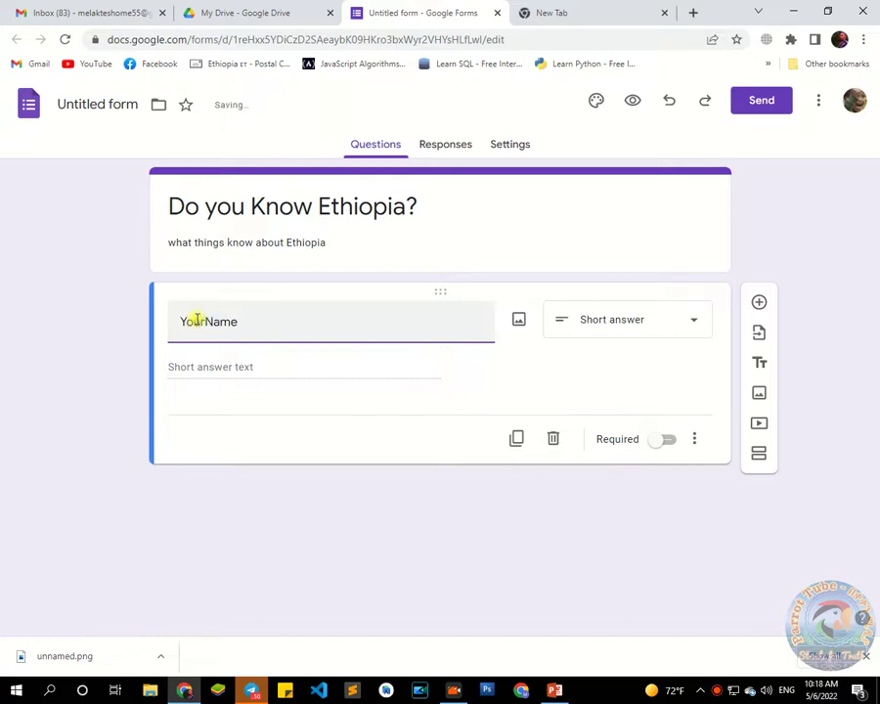
{"action": "type", "text": "Full"}
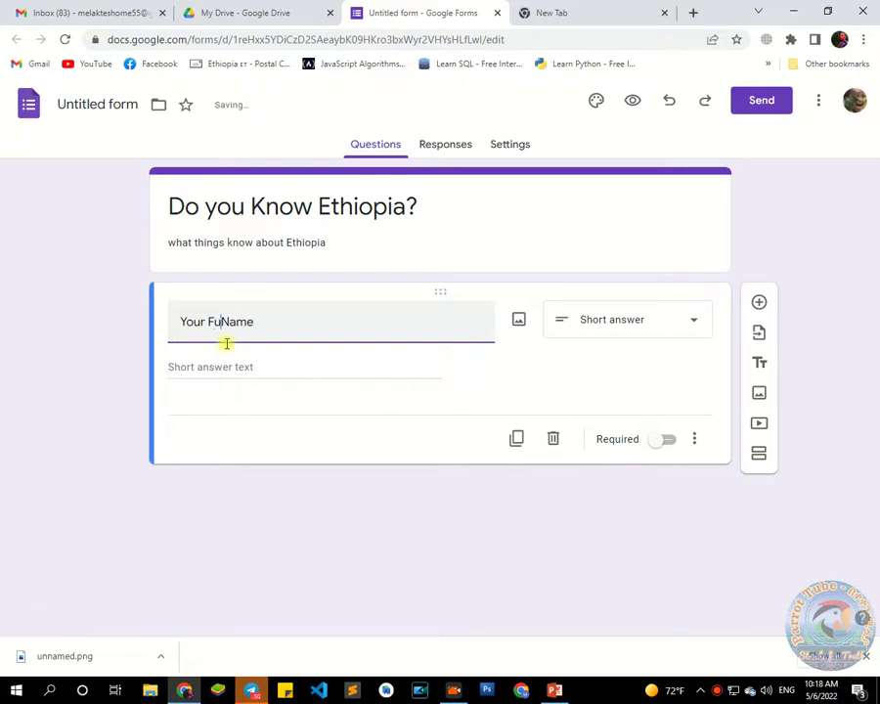
{"action": "left_click", "coordinate": [639, 383]}
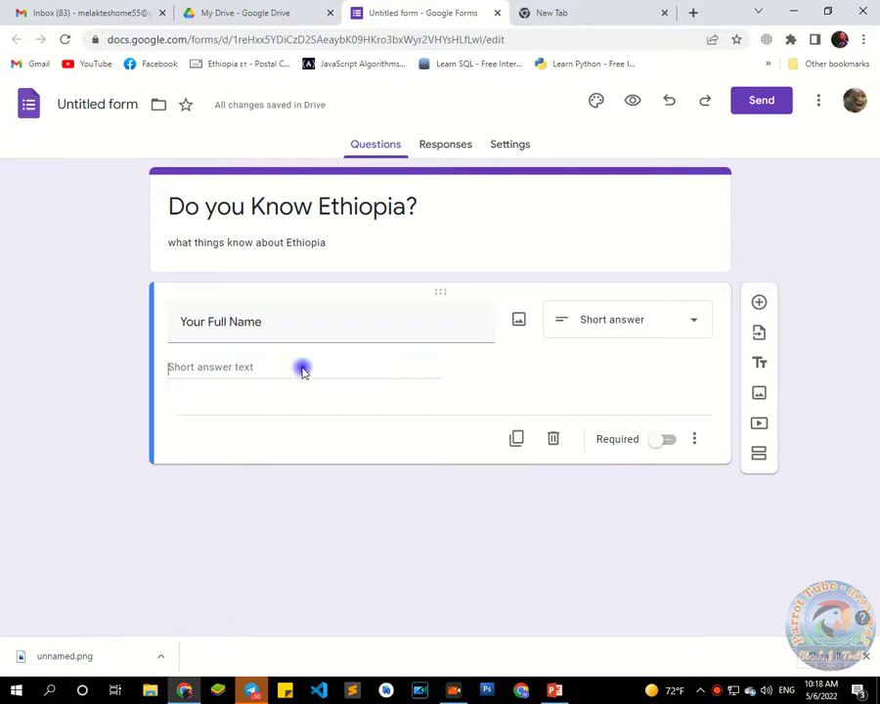
{"action": "left_click", "coordinate": [386, 310]}
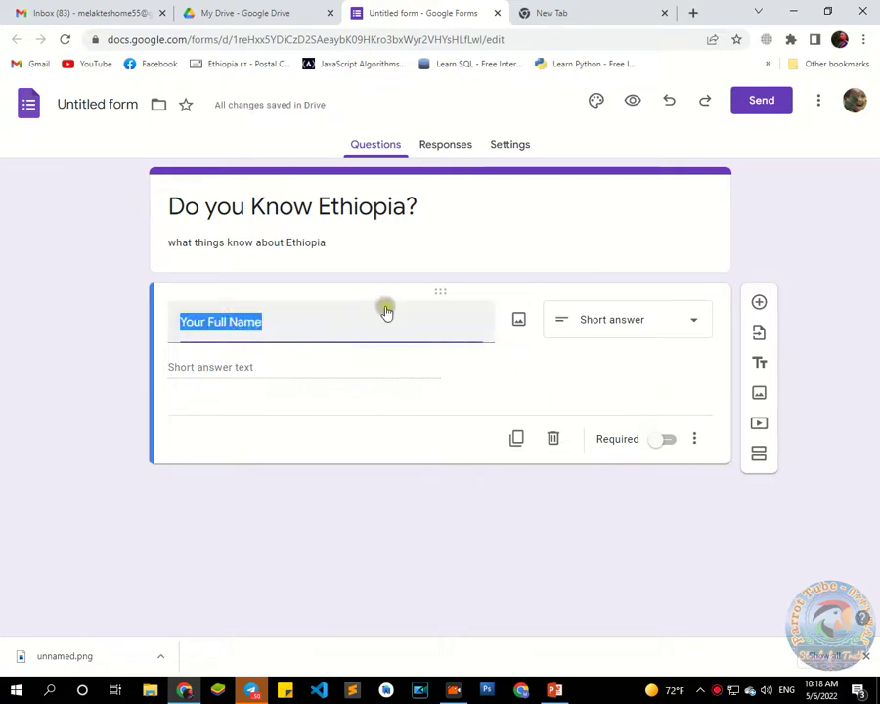
Step: Add a second question below the name question and mark "Your Full Name" as required
{"action": "left_click", "coordinate": [758, 302]}
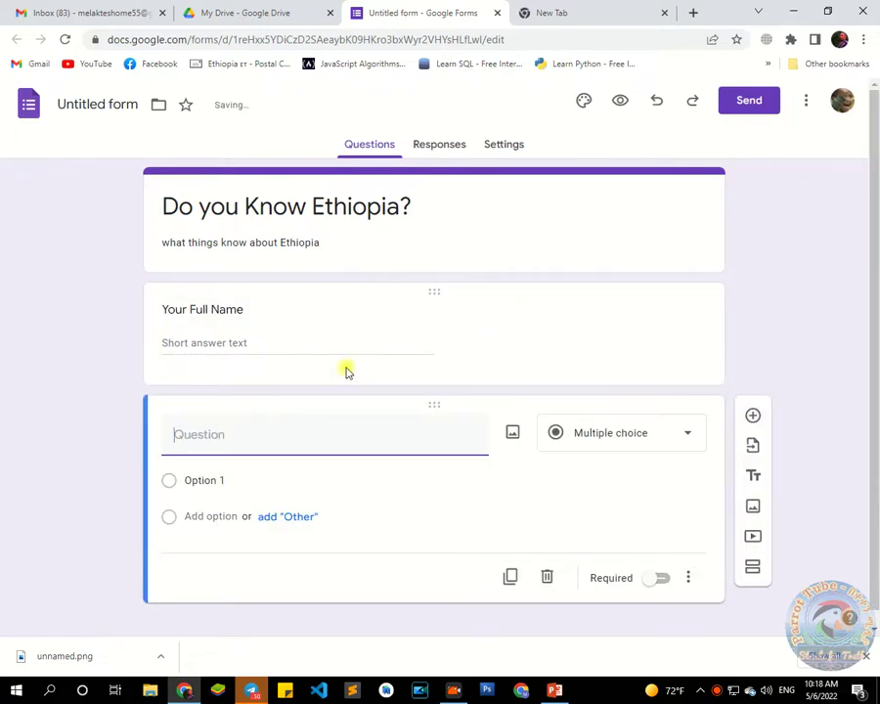
{"action": "left_click", "coordinate": [228, 326]}
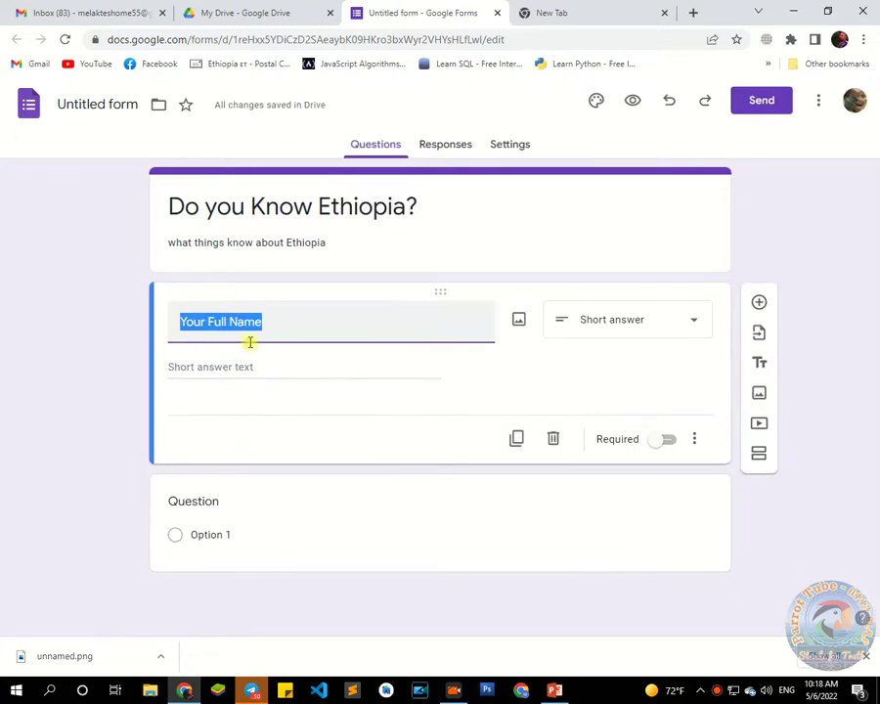
{"action": "left_click", "coordinate": [662, 440]}
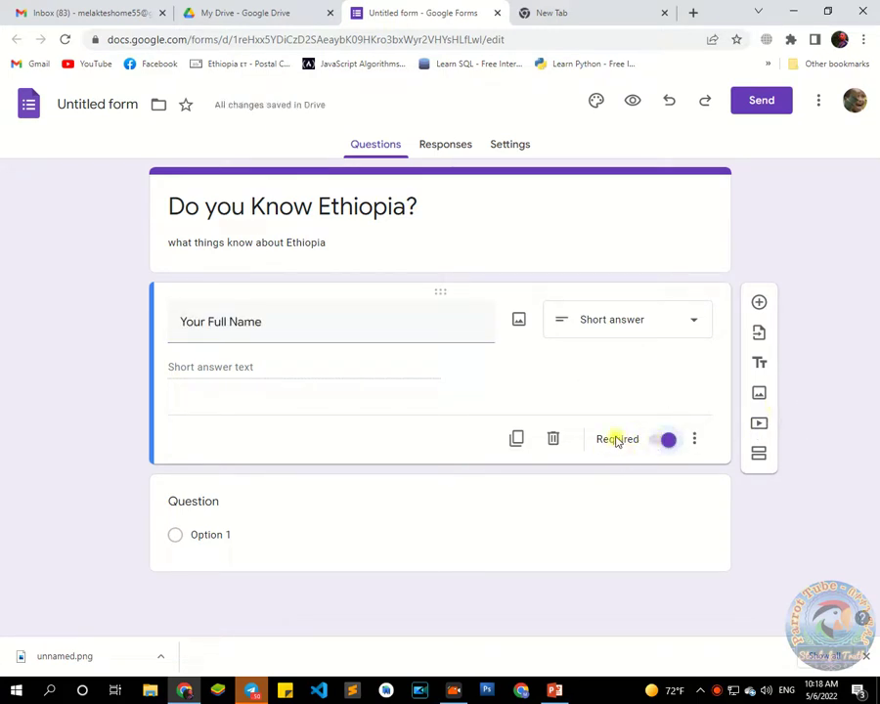
Step: Set up the second question as a required Short answer titled "Your Country"
{"action": "left_click", "coordinate": [280, 524]}
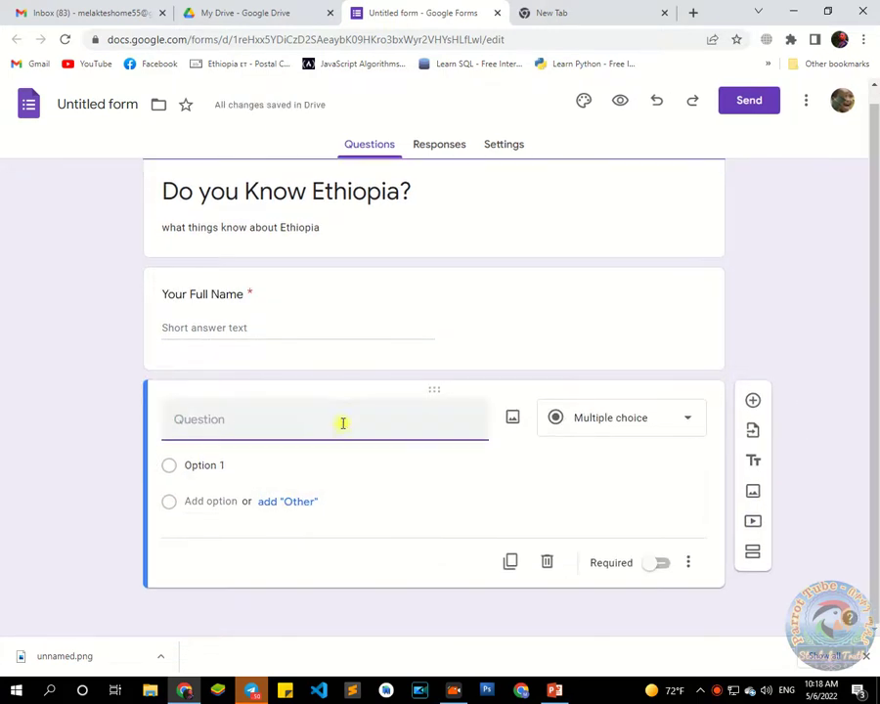
{"action": "left_click", "coordinate": [632, 408]}
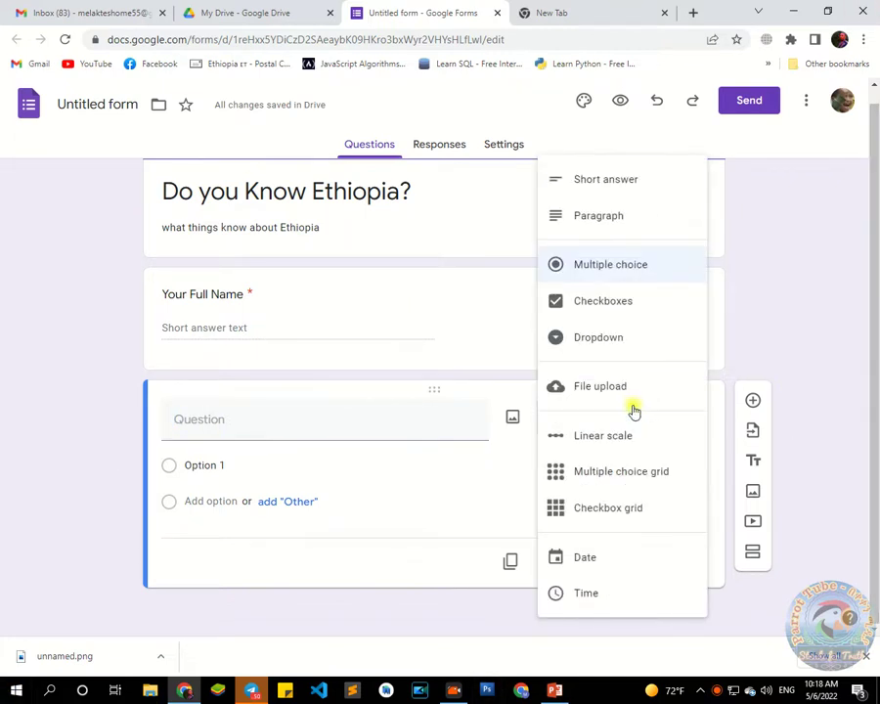
{"action": "left_click", "coordinate": [600, 184]}
{"action": "left_click", "coordinate": [268, 445]}
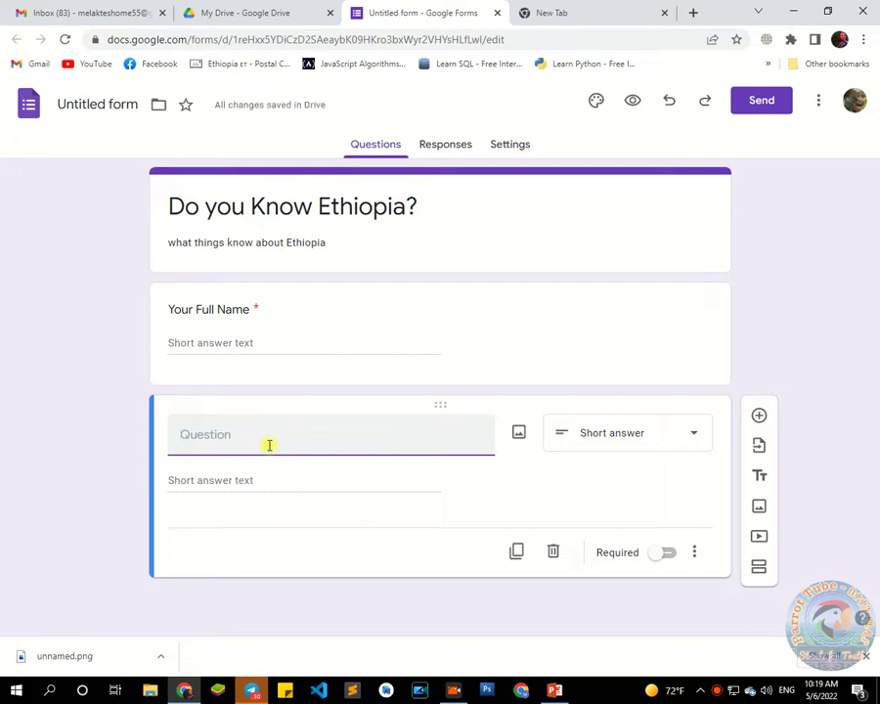
{"action": "type", "text": "y"}
{"action": "key", "text": "BackSpace"}
{"action": "type", "text": "Your Cou"}
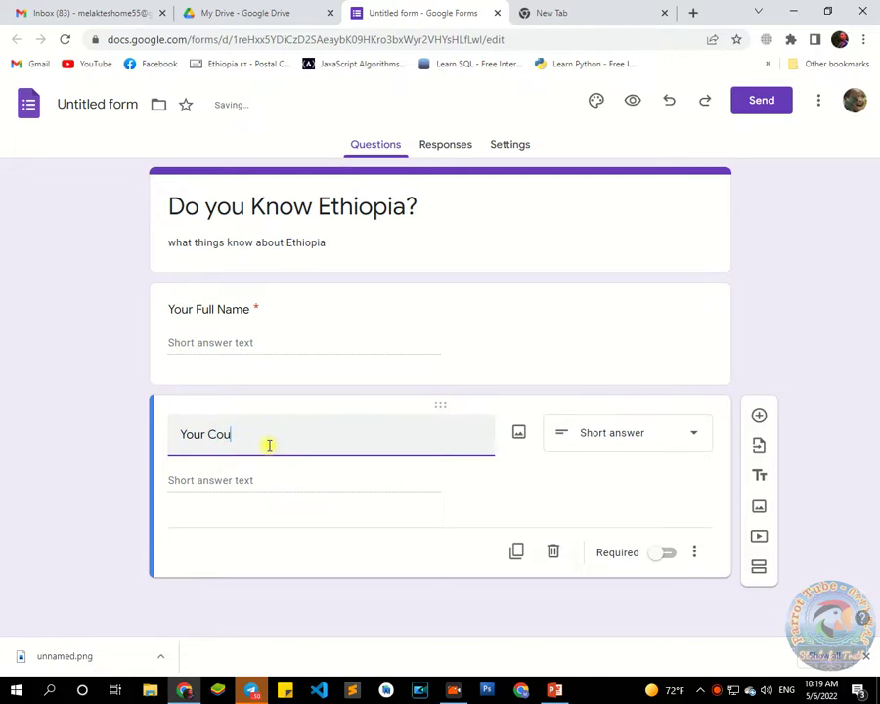
{"action": "type", "text": "ntry"}
{"action": "left_click", "coordinate": [662, 551]}
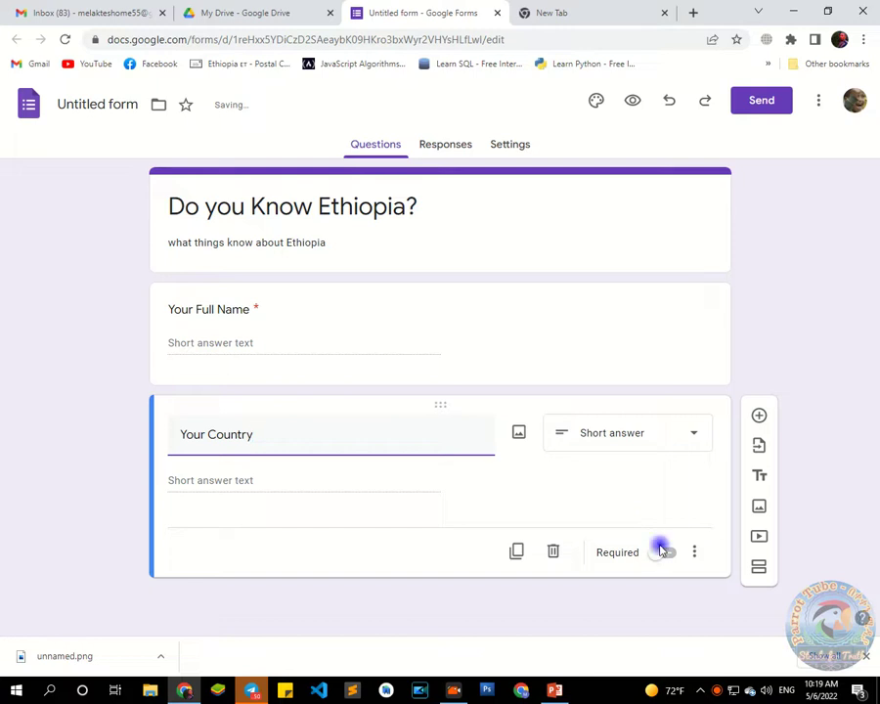
Step: Add a required Short answer question titled "Sex" below the "Your Country" question
{"action": "left_click", "coordinate": [758, 415]}
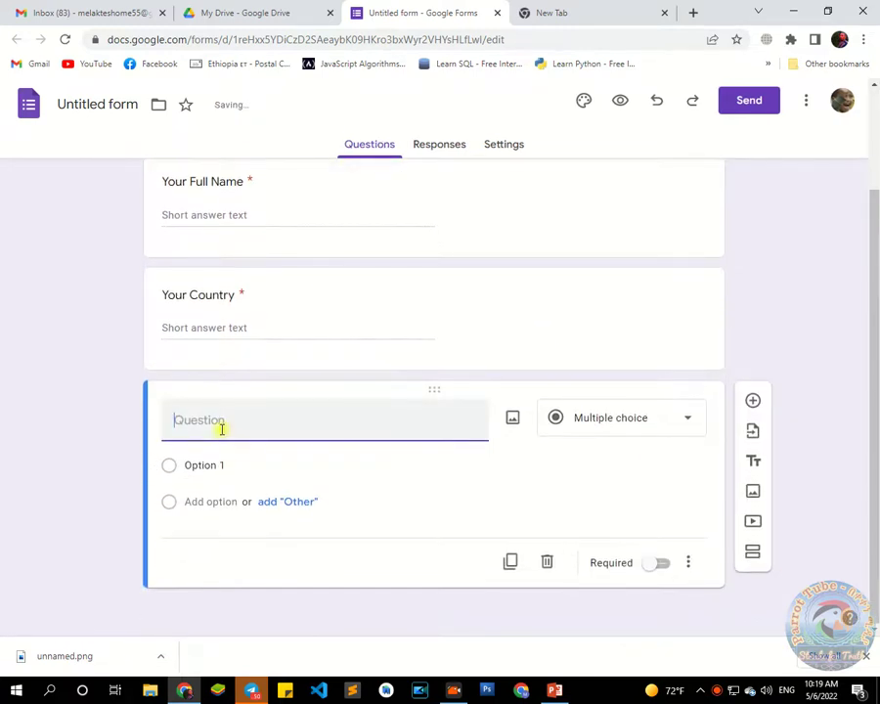
{"action": "type", "text": "Sex"}
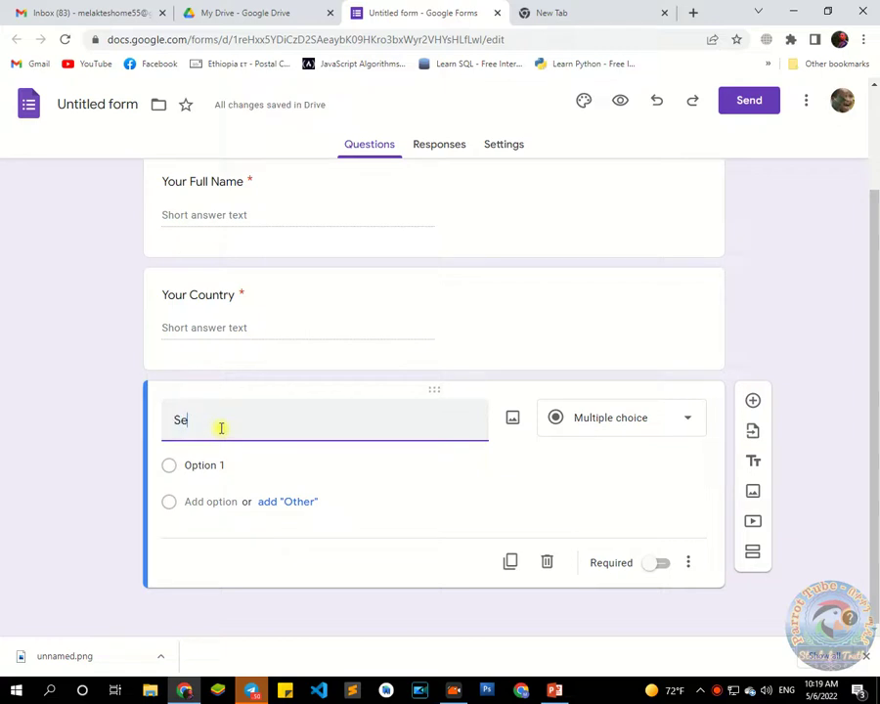
{"action": "left_click", "coordinate": [657, 563]}
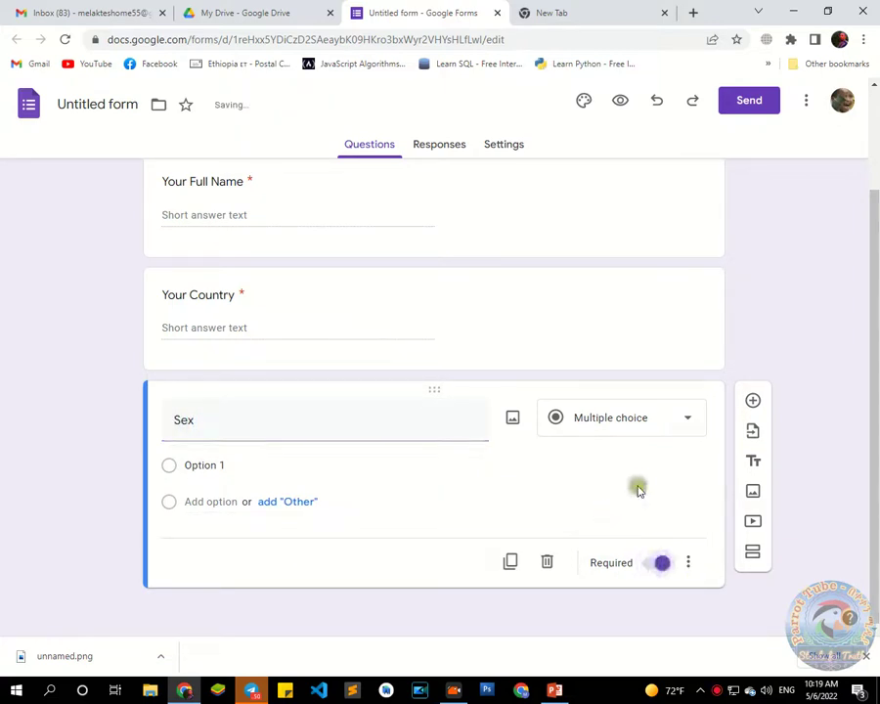
{"action": "left_click", "coordinate": [620, 420]}
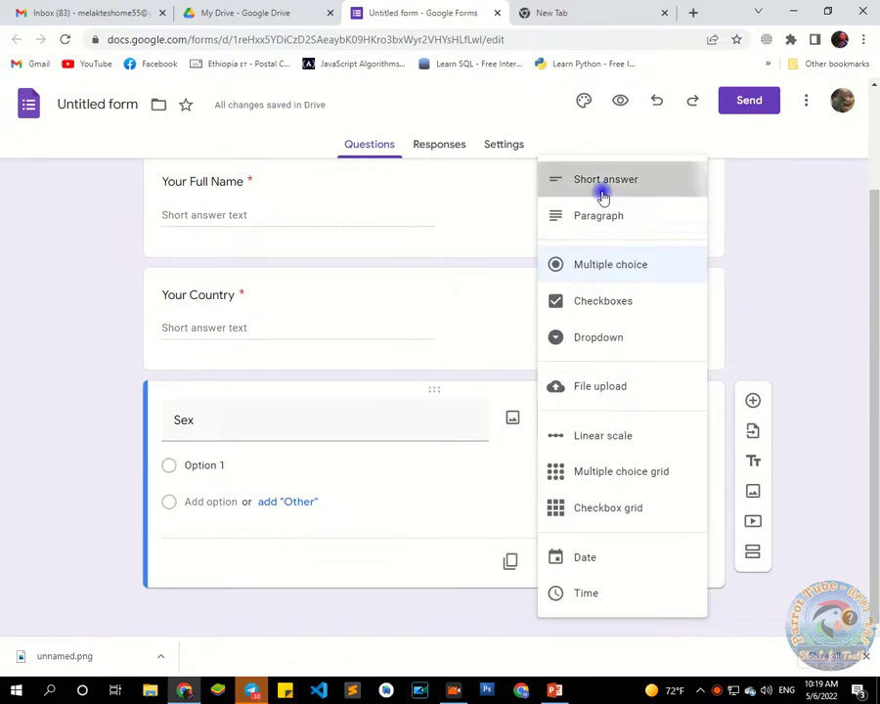
{"action": "left_click", "coordinate": [600, 187]}
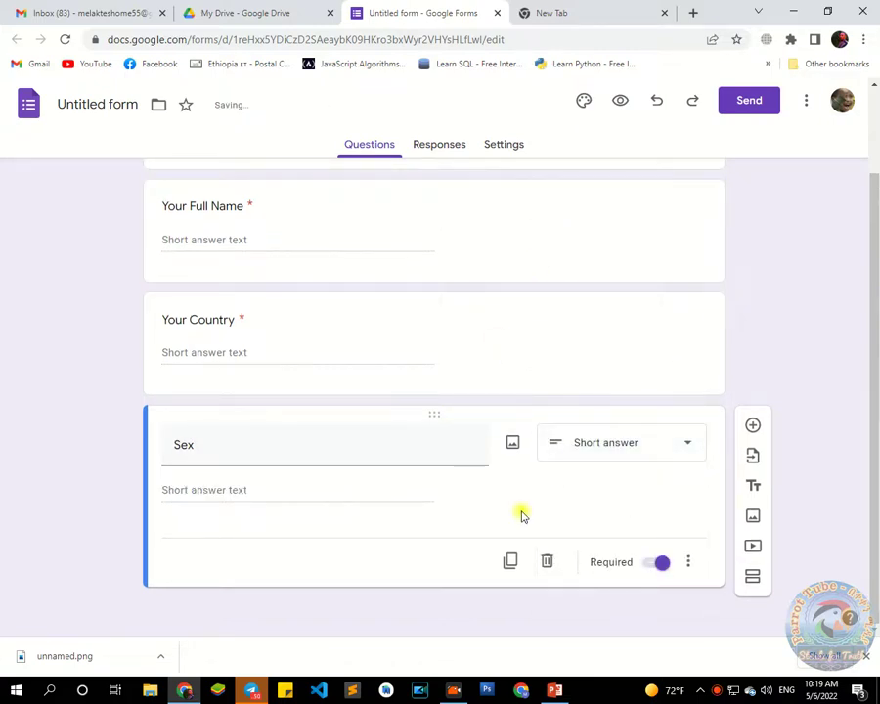
Step: Add a Short answer question titled "Educationa Status" below the "Sex" question
{"action": "left_click", "coordinate": [753, 427]}
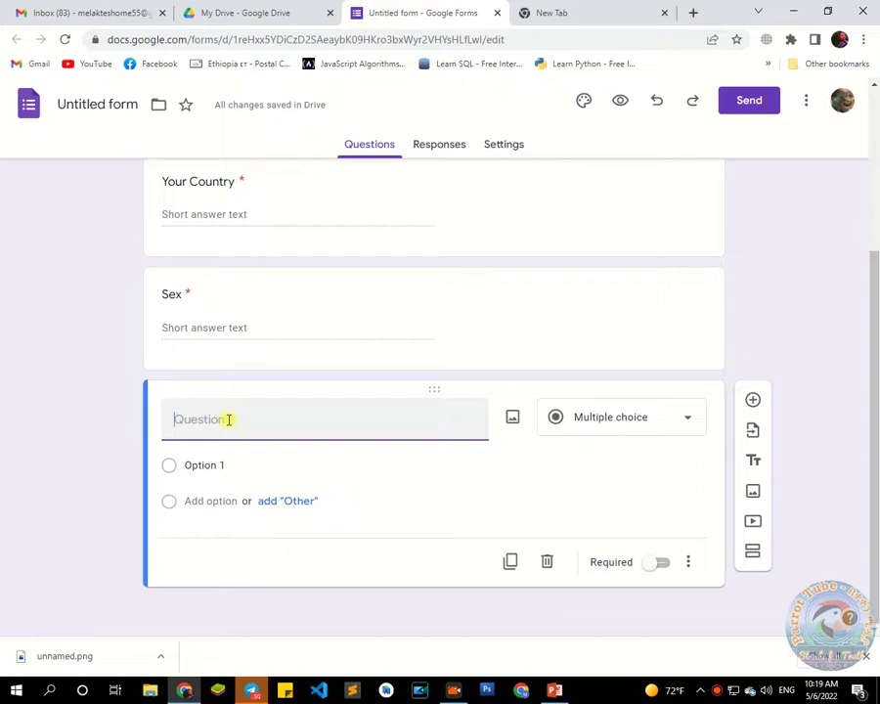
{"action": "type", "text": "Edu"}
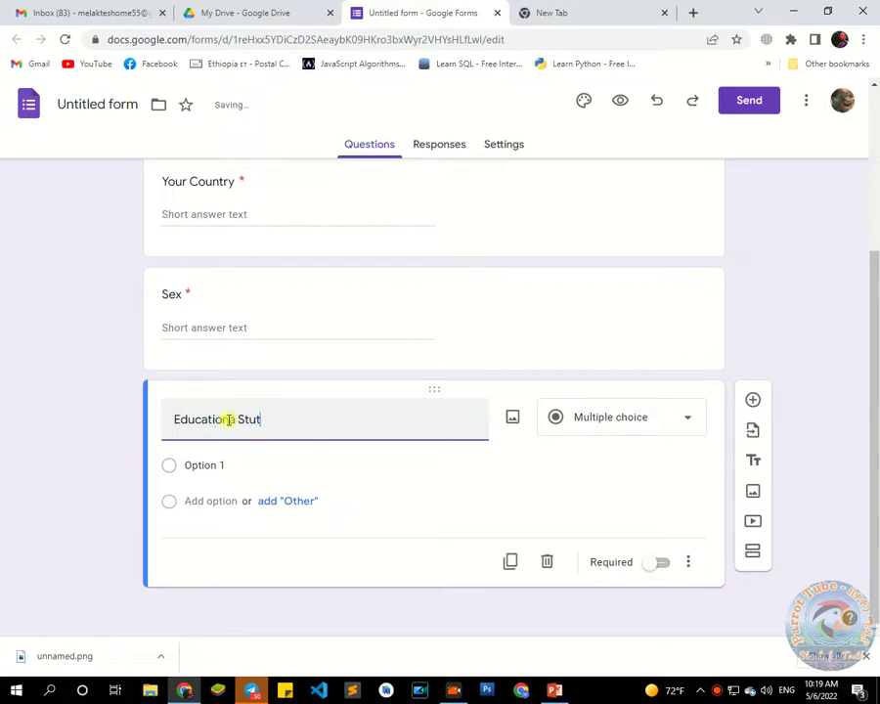
{"action": "type", "text": "cation Status"}
{"action": "left_click", "coordinate": [684, 419]}
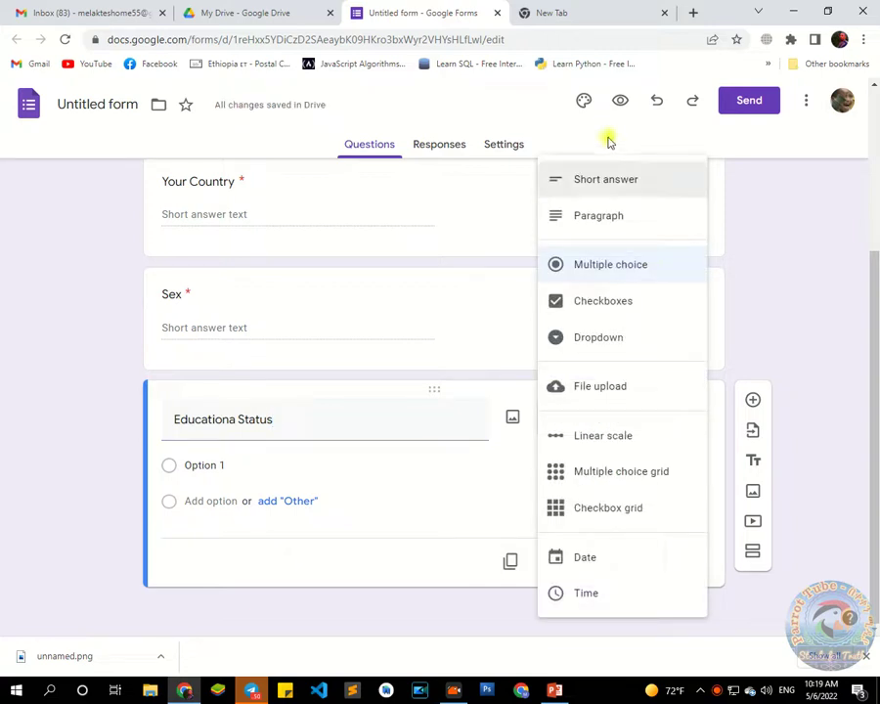
{"action": "left_click", "coordinate": [585, 186]}
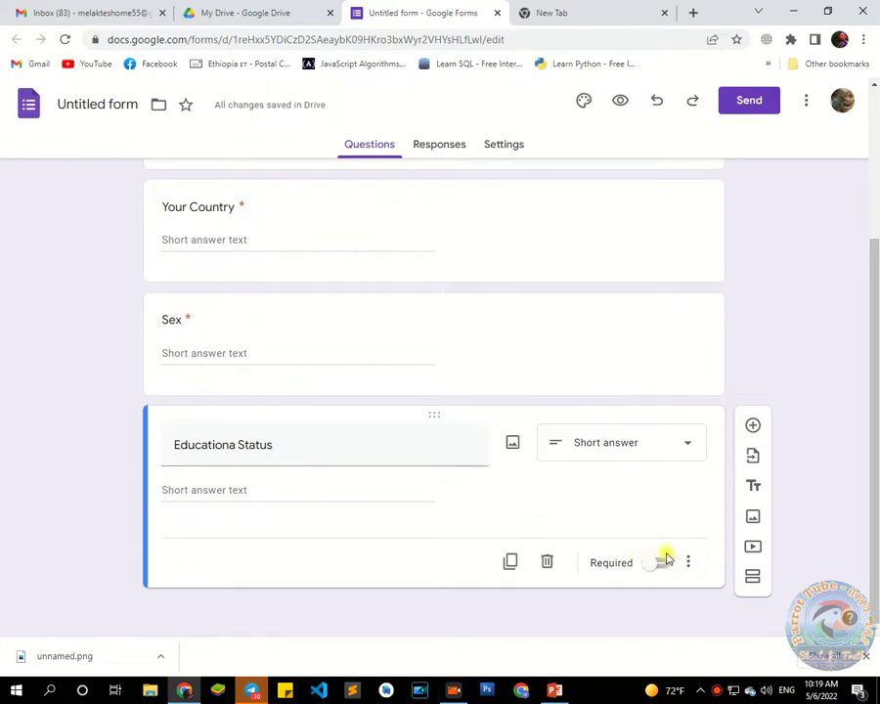
Step: Change the "Sex" question's type to Multiple choice and name its first option "Male"
{"action": "left_click", "coordinate": [250, 340]}
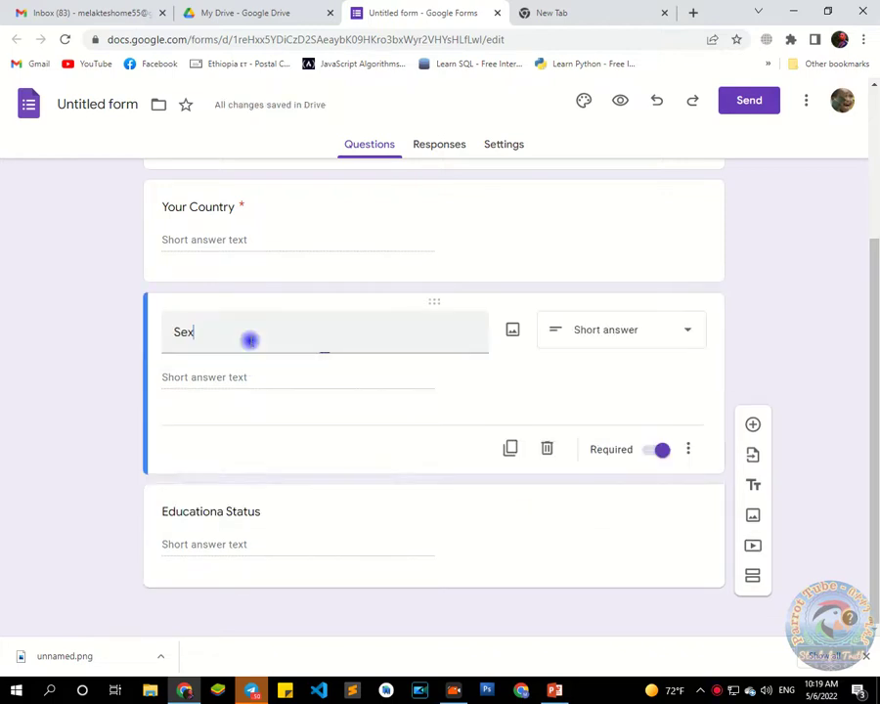
{"action": "left_click", "coordinate": [590, 336]}
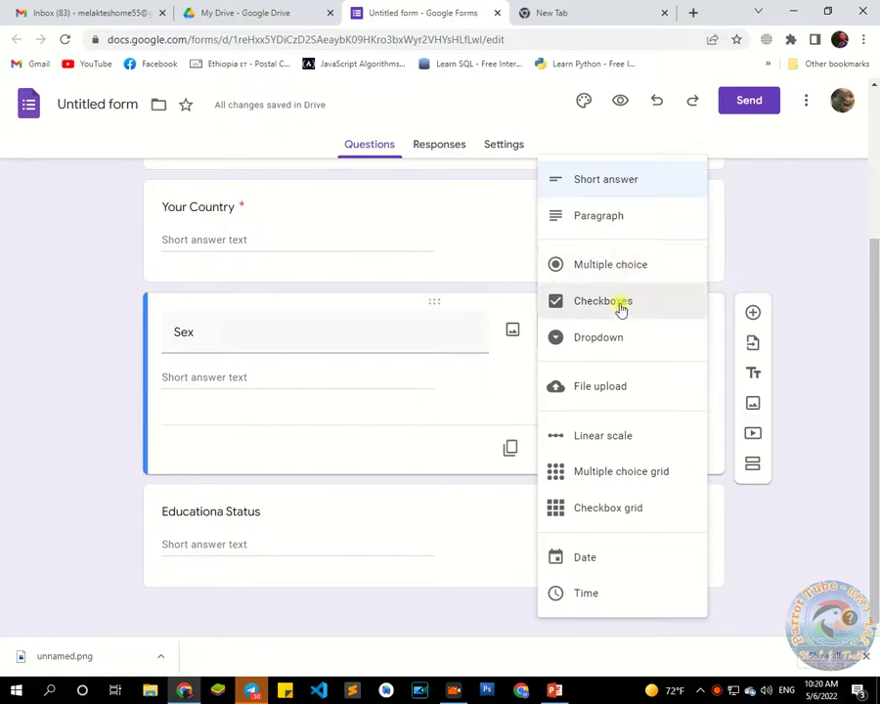
{"action": "left_click", "coordinate": [577, 358]}
{"action": "left_click", "coordinate": [613, 336]}
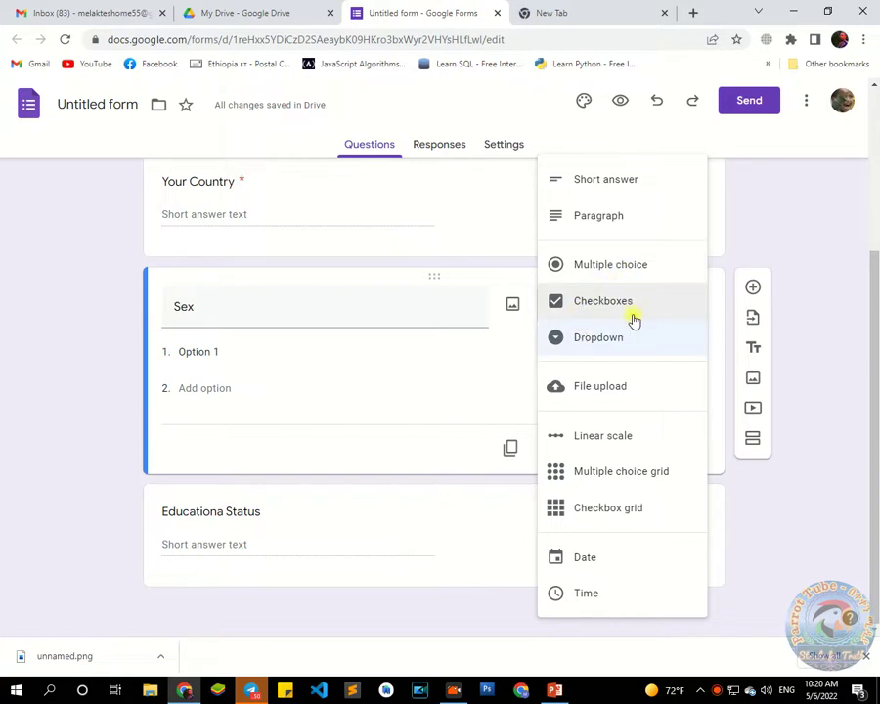
{"action": "left_click", "coordinate": [620, 266]}
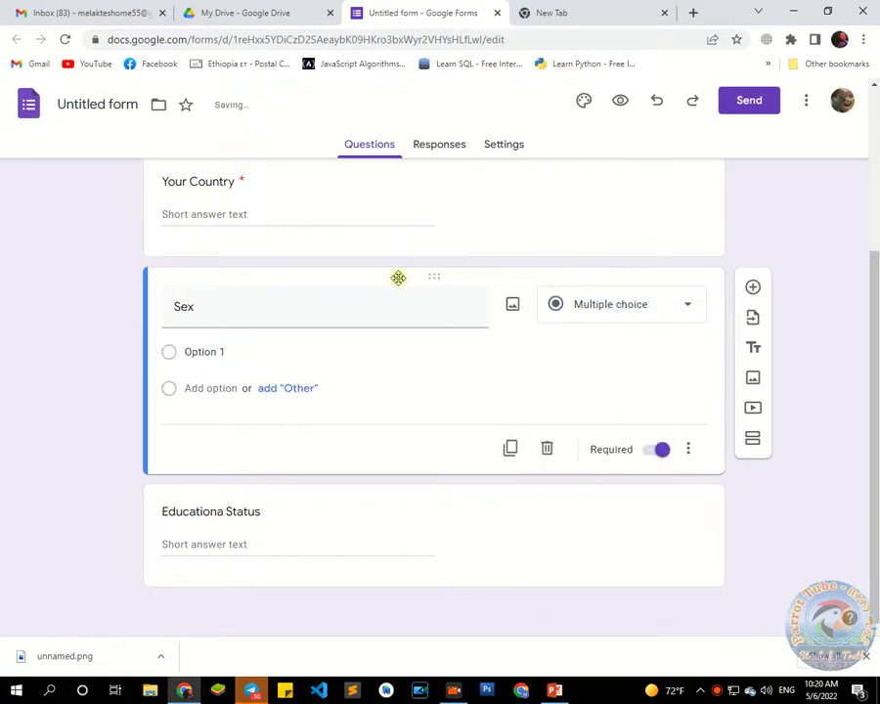
{"action": "left_click", "coordinate": [246, 352]}
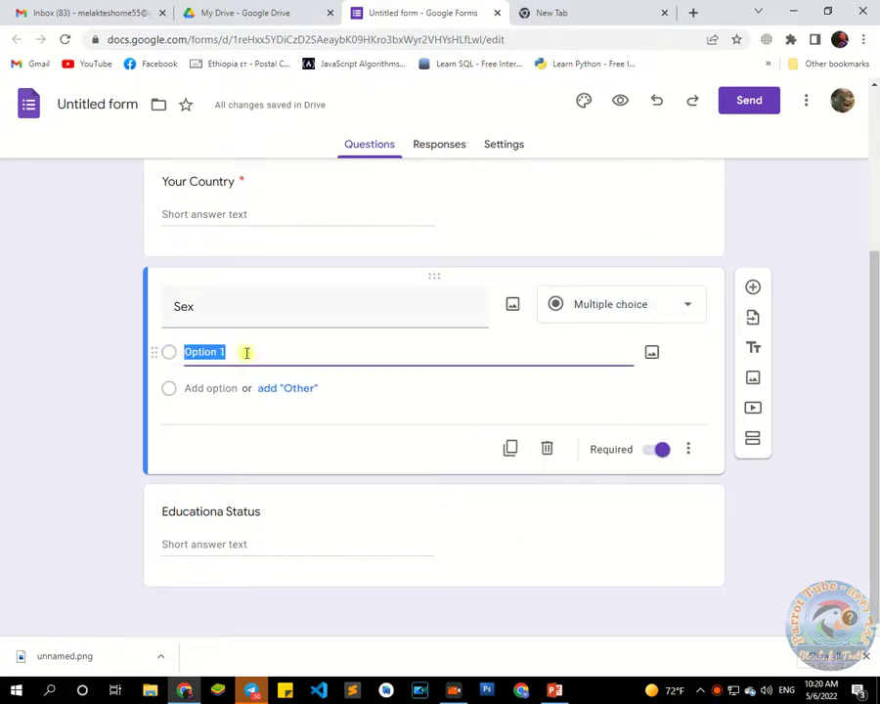
{"action": "type", "text": "Male"}
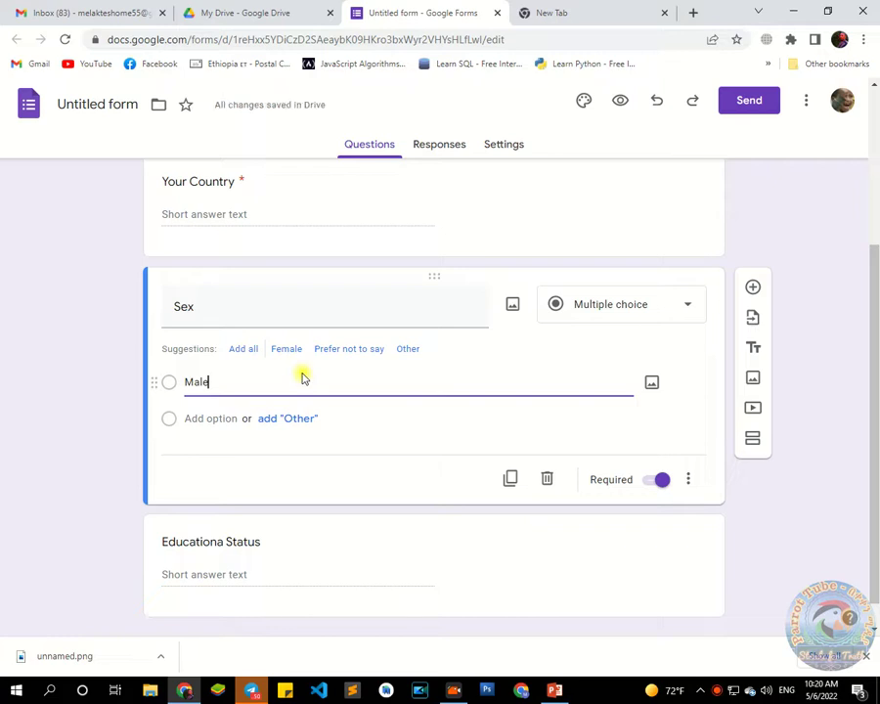
{"action": "left_click", "coordinate": [268, 418]}
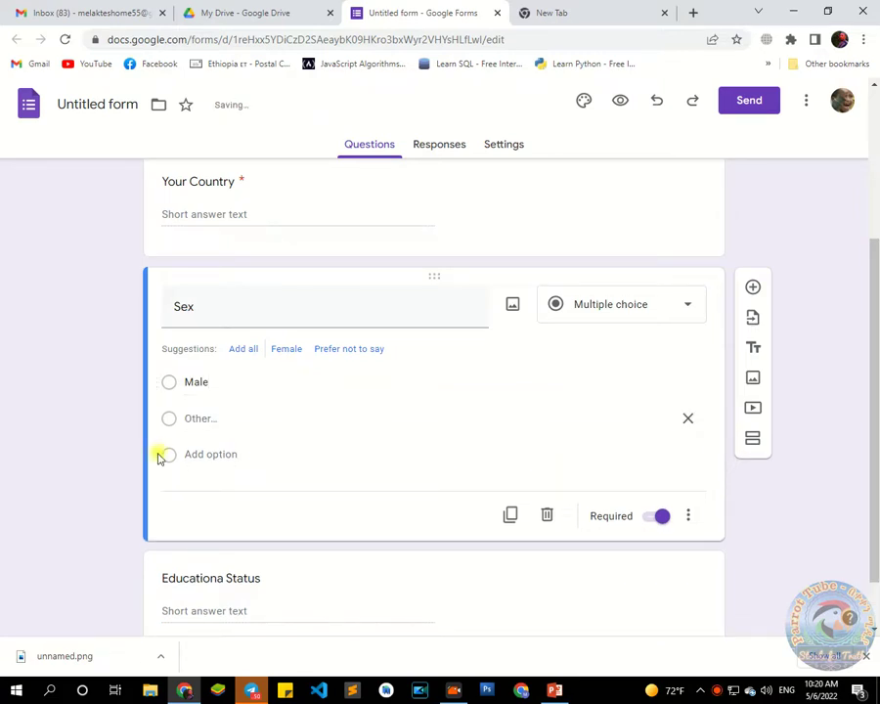
{"action": "left_click", "coordinate": [216, 417]}
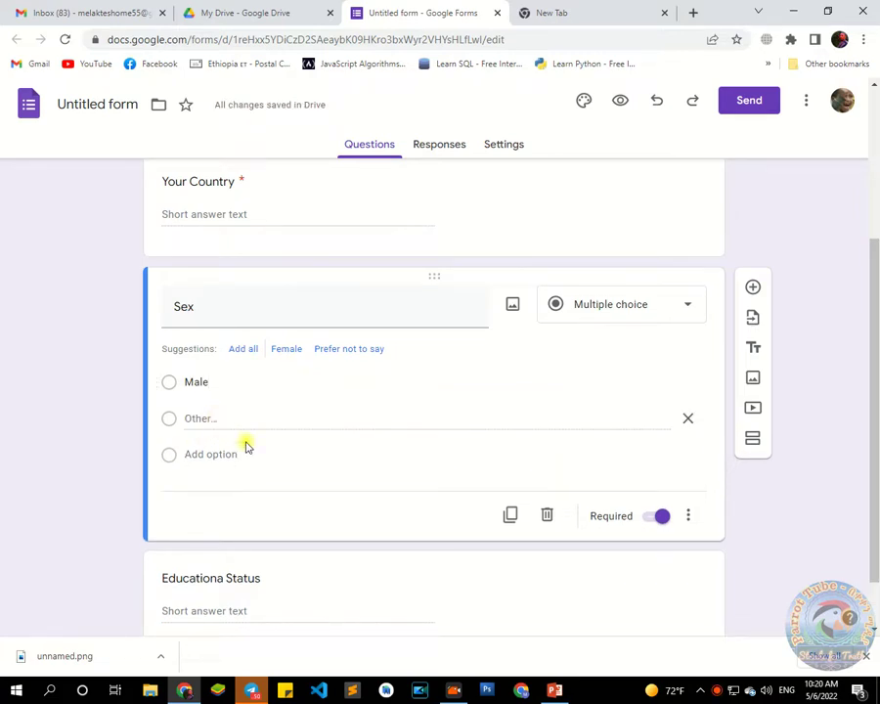
{"action": "left_click", "coordinate": [687, 421]}
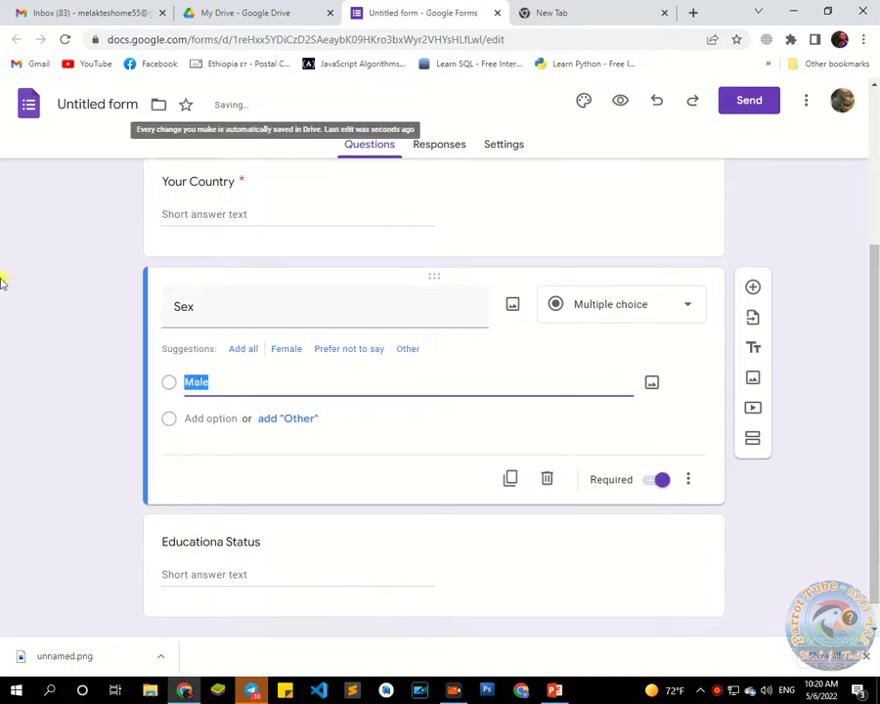
Step: Add "Female" as the second option of the "Sex" question
{"action": "left_click", "coordinate": [210, 419]}
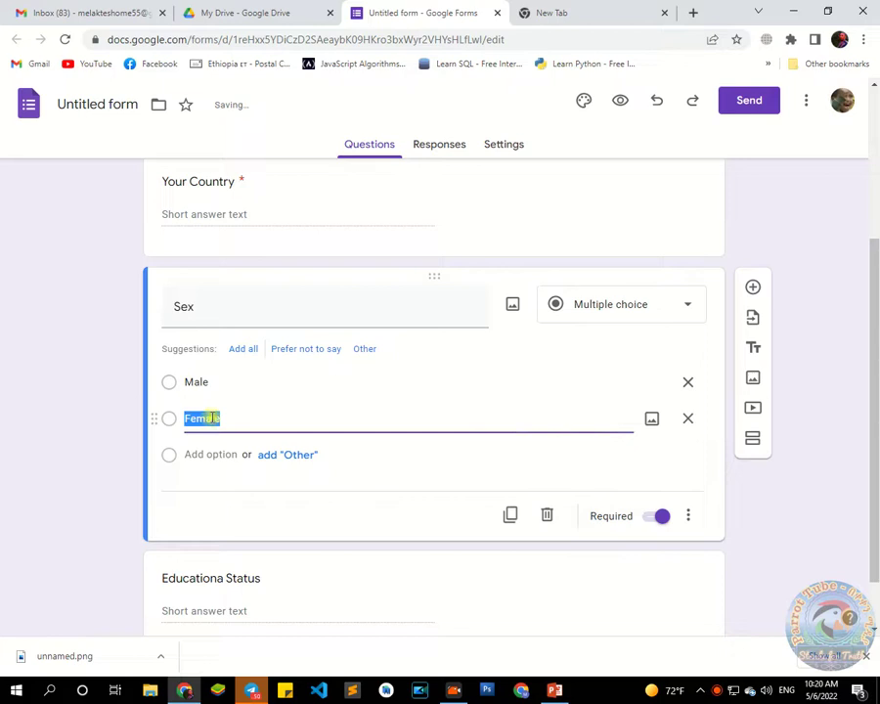
{"action": "left_click", "coordinate": [381, 471]}
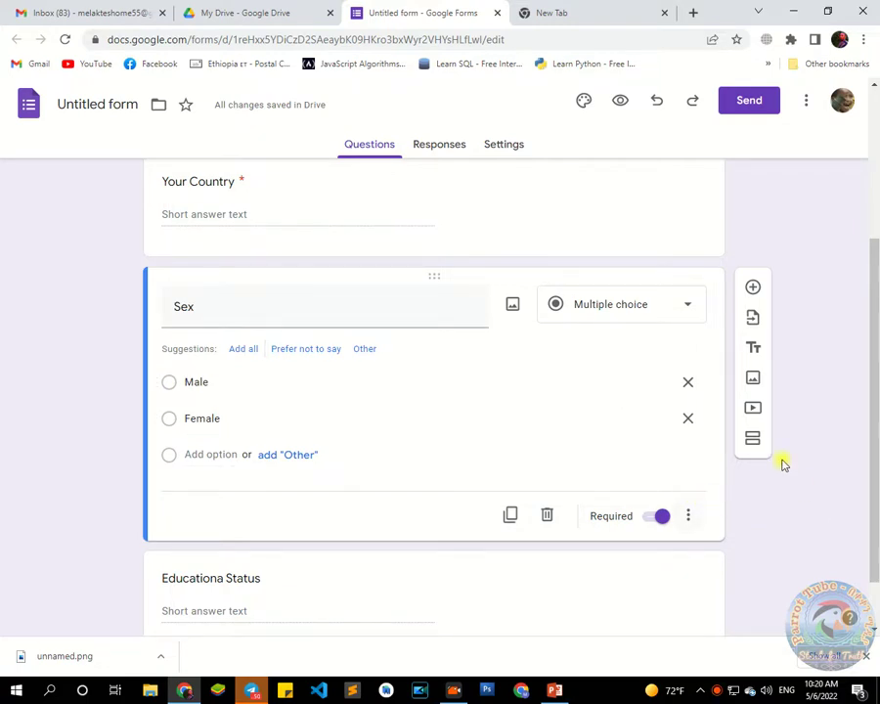
{"action": "scroll", "coordinate": [778, 462], "scroll_direction": "down", "scroll_amount": 1}
{"action": "left_click", "coordinate": [230, 459]}
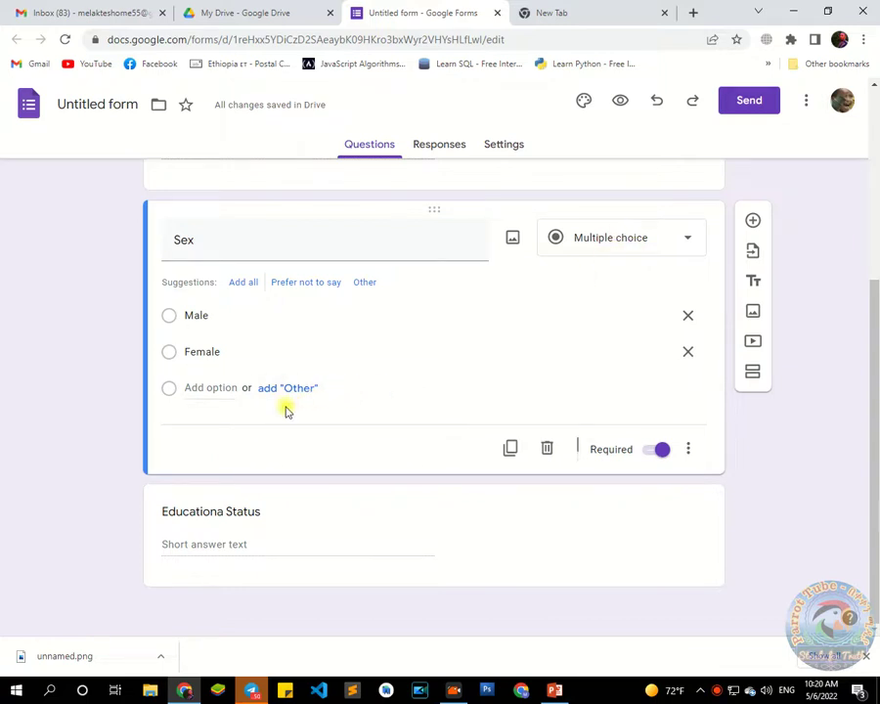
{"action": "left_click", "coordinate": [168, 550]}
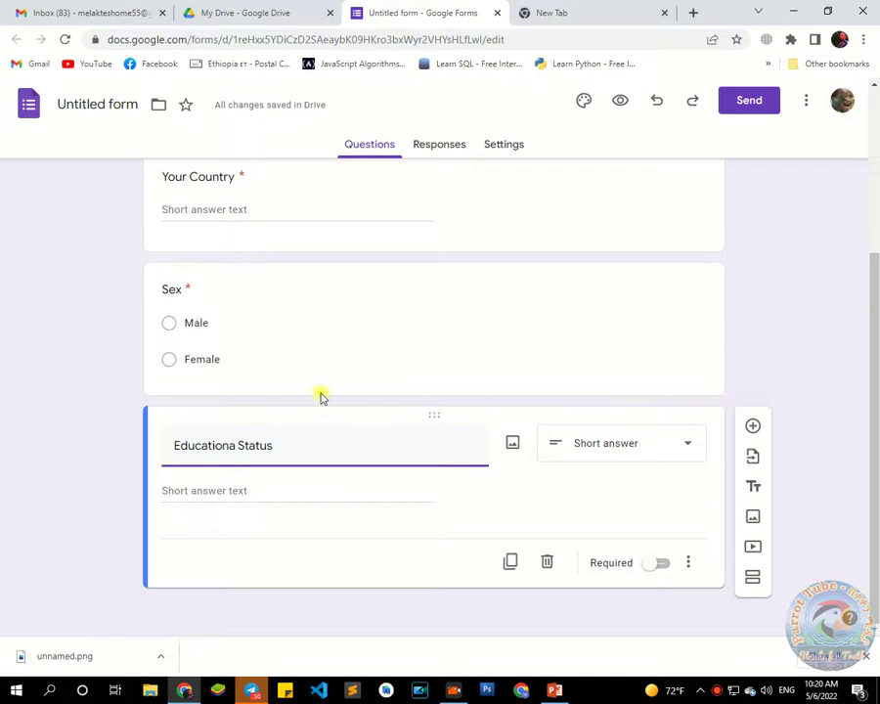
{"action": "left_click", "coordinate": [210, 489]}
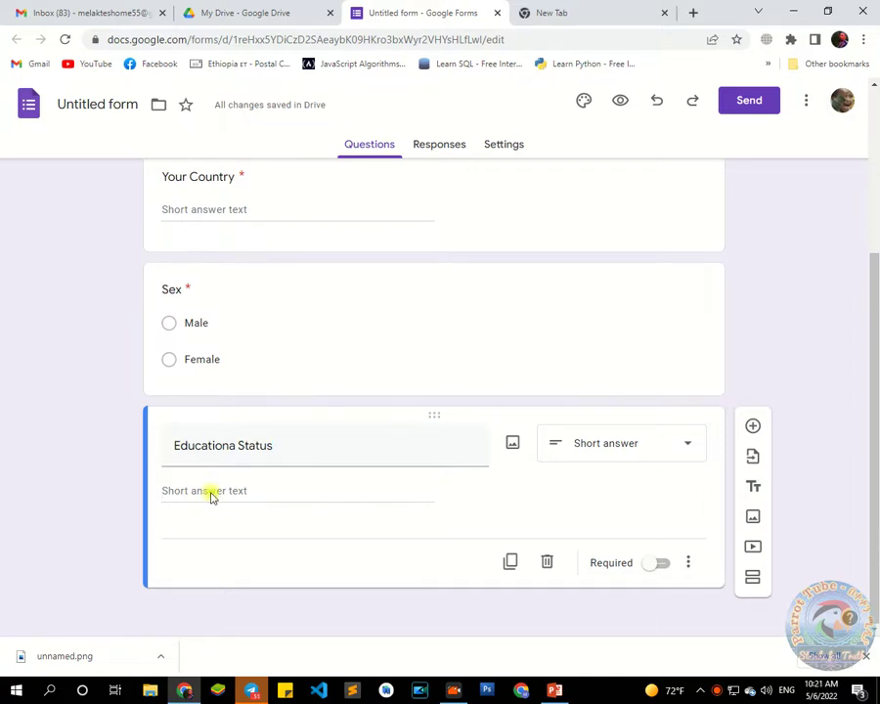
{"action": "left_click", "coordinate": [620, 436]}
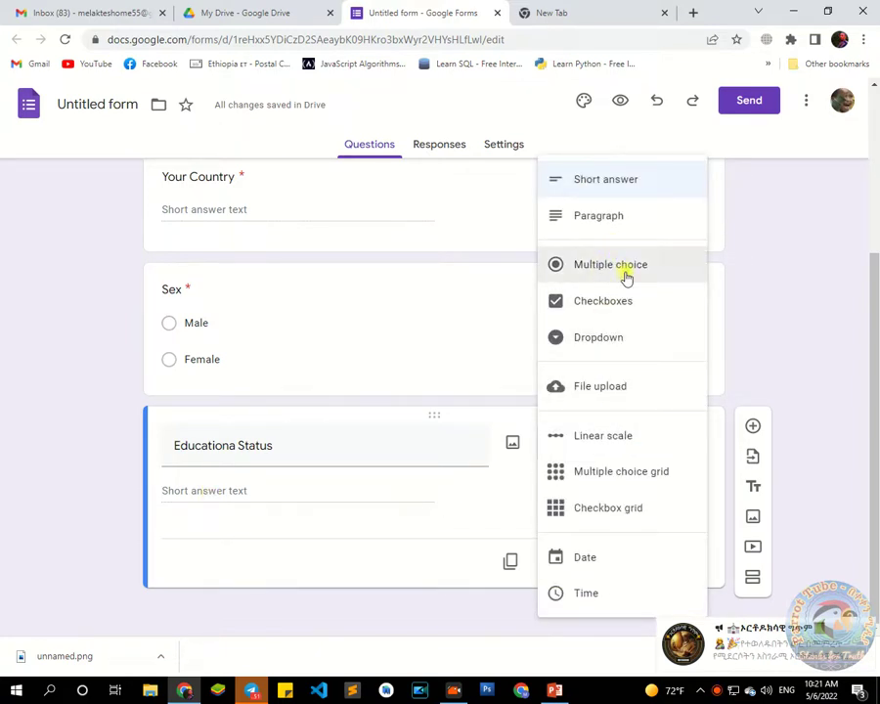
{"action": "left_click", "coordinate": [418, 385]}
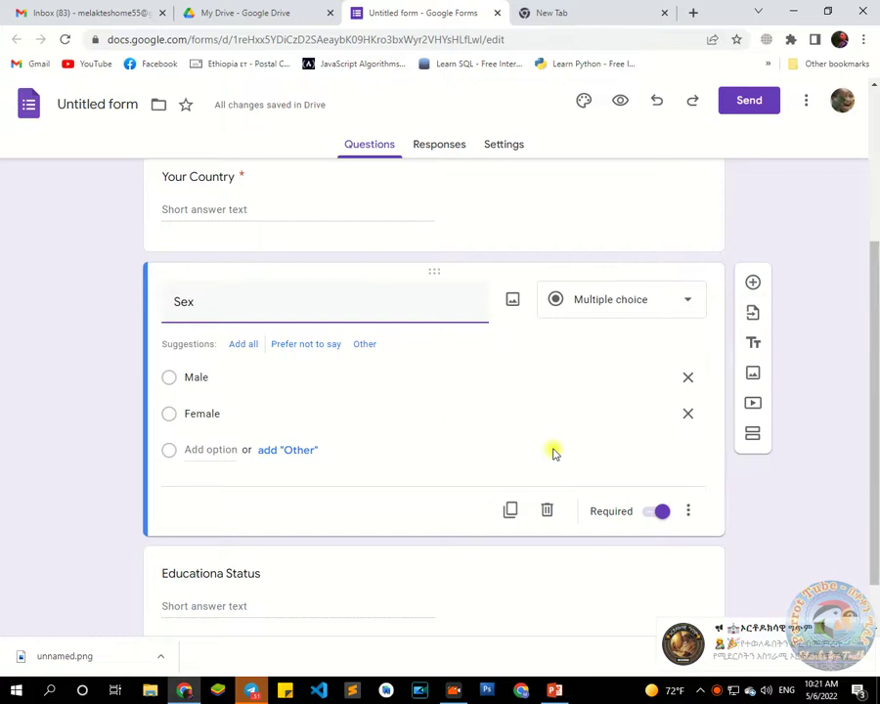
Step: Add a Multiple choice question titled "Do you Know Ethiopia?" below the "Educationa Status" question
{"action": "scroll", "coordinate": [508, 446], "scroll_direction": "down", "scroll_amount": 1}
{"action": "left_click", "coordinate": [186, 561]}
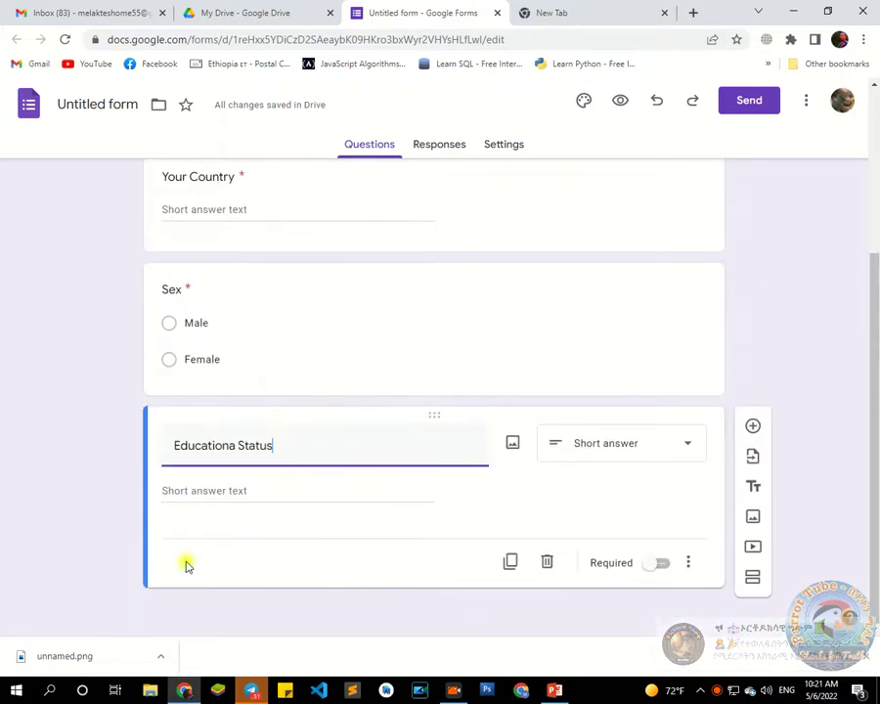
{"action": "left_click", "coordinate": [753, 428]}
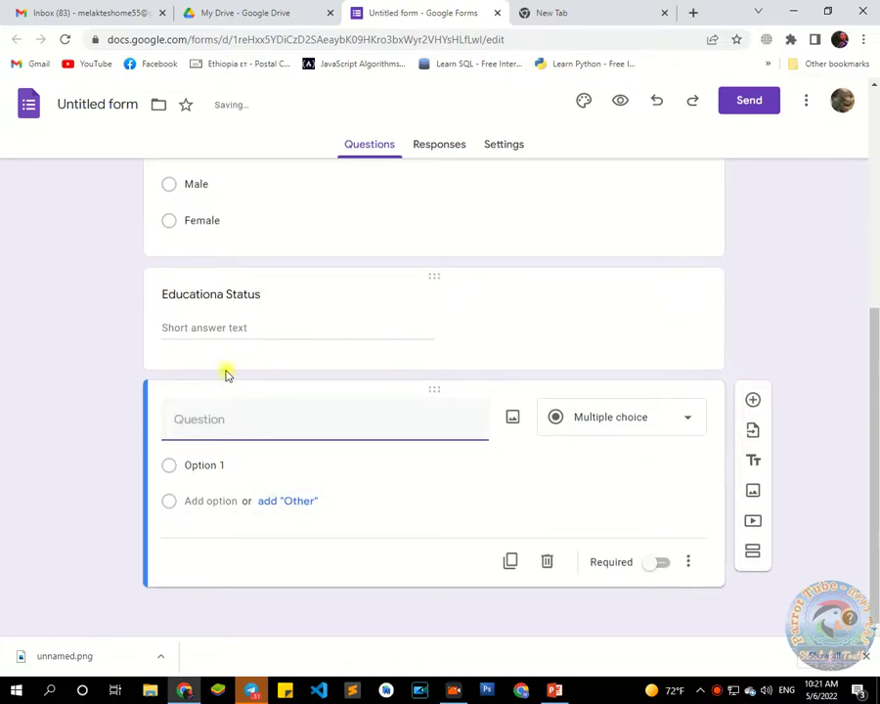
{"action": "type", "text": "Do"}
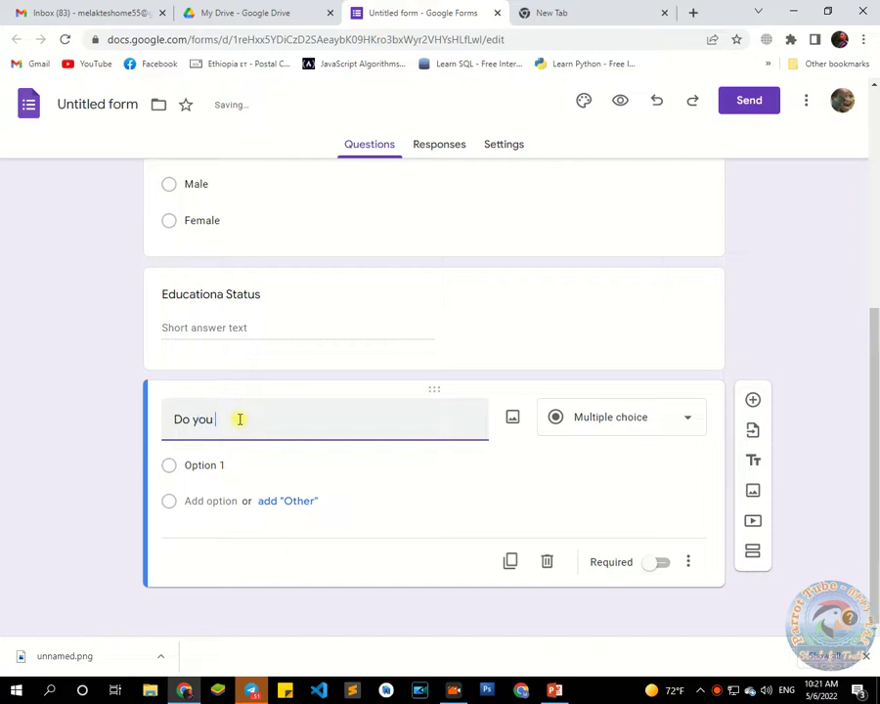
{"action": "type", "text": "you Know Ethiopia?"}
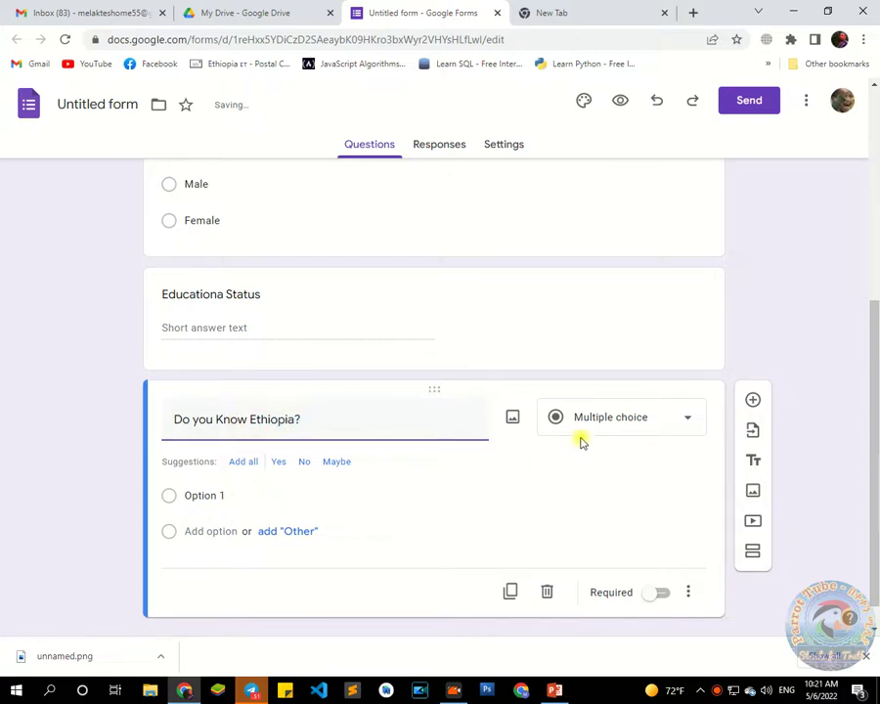
Step: Give the "Do you Know Ethiopia?" question the options "Yes" and "No" and mark it as required
{"action": "left_click", "coordinate": [174, 504]}
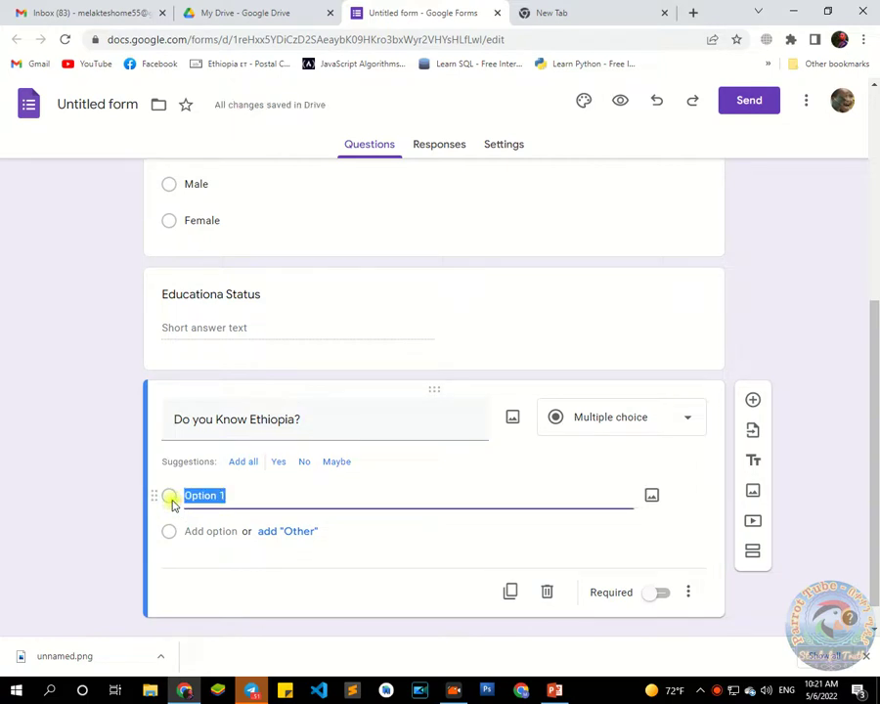
{"action": "type", "text": "Yes"}
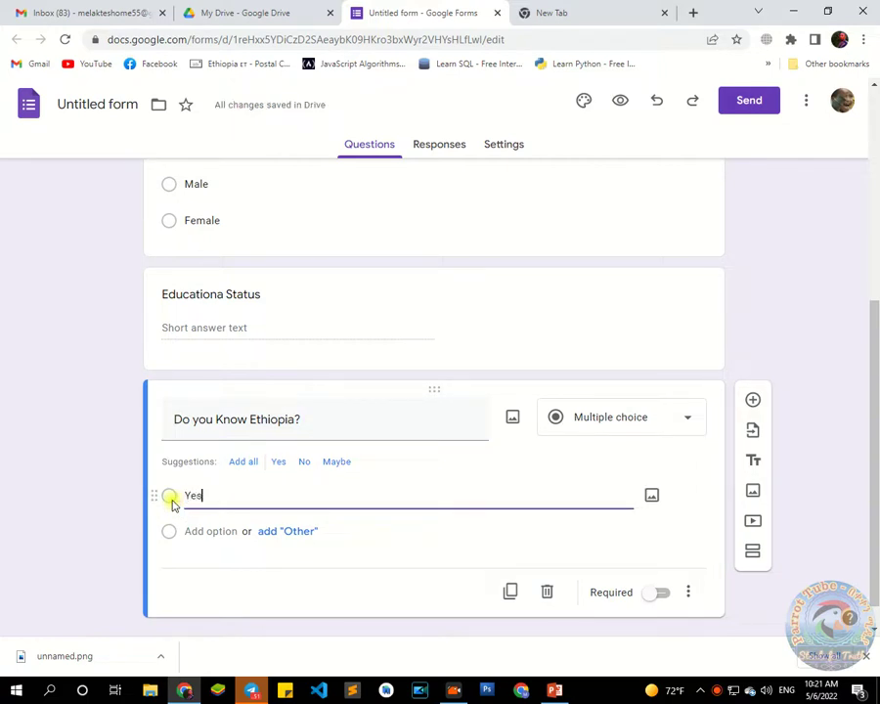
{"action": "left_click", "coordinate": [213, 530]}
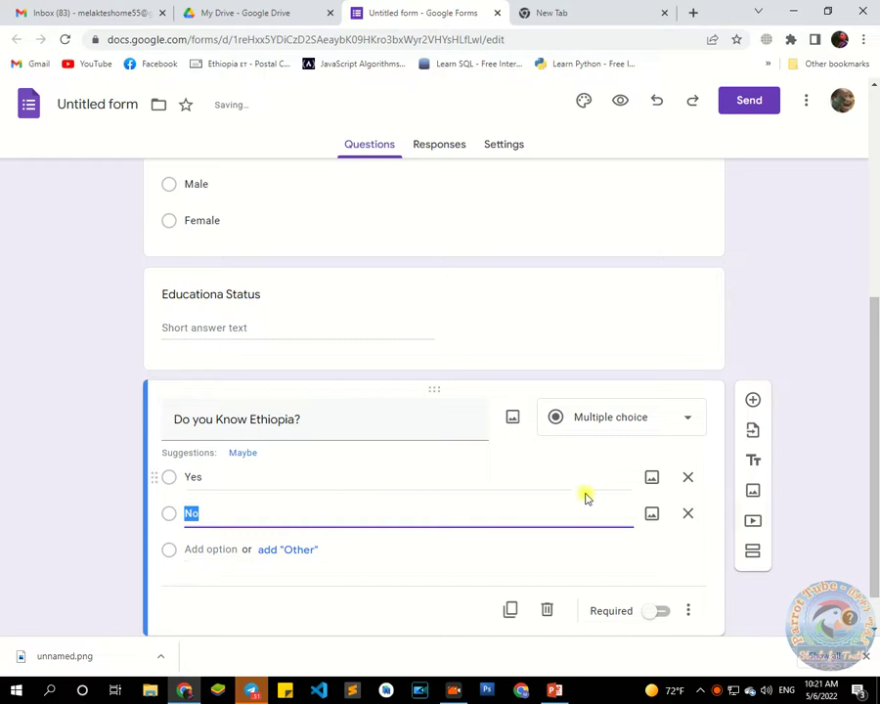
{"action": "scroll", "coordinate": [568, 544], "scroll_direction": "down", "scroll_amount": 1}
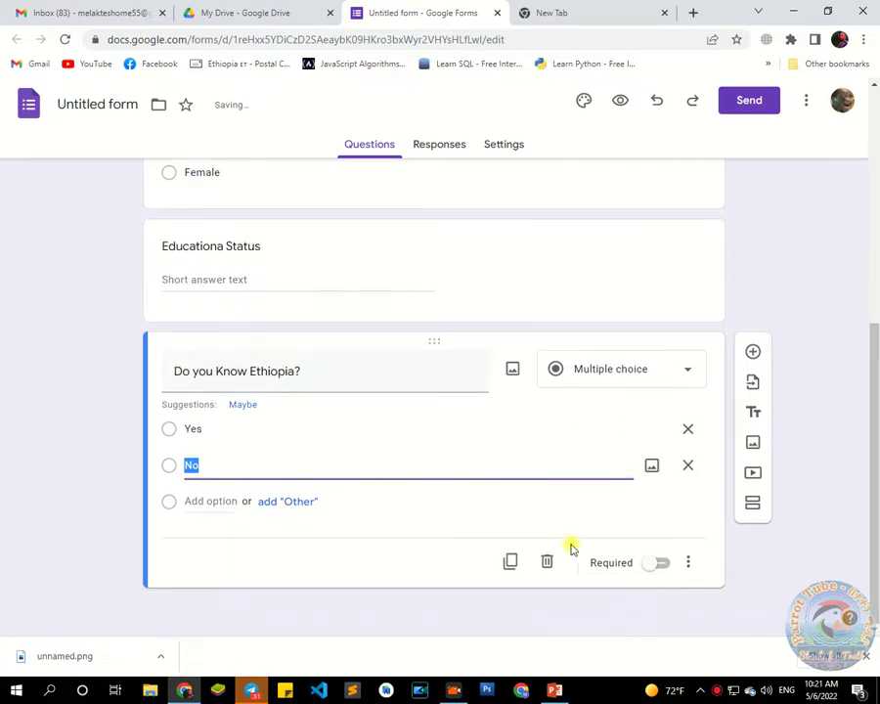
{"action": "left_click", "coordinate": [661, 564]}
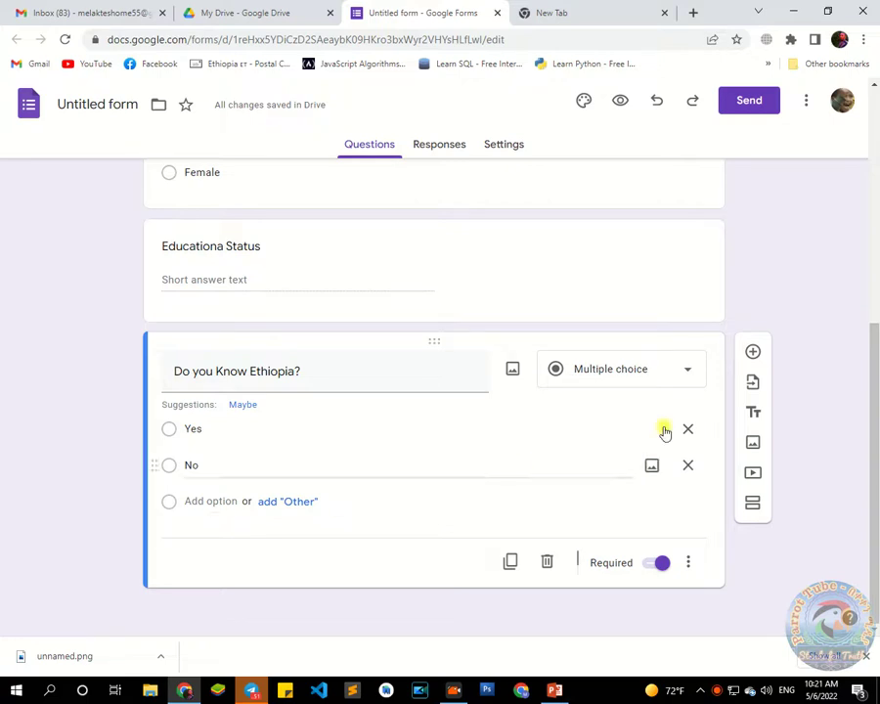
Step: Add a Paragraph question titled "If you know about Ethiopia please write amazing things about Ethiopia" below the "Do you Know Ethiopia?" question
{"action": "left_click", "coordinate": [751, 352]}
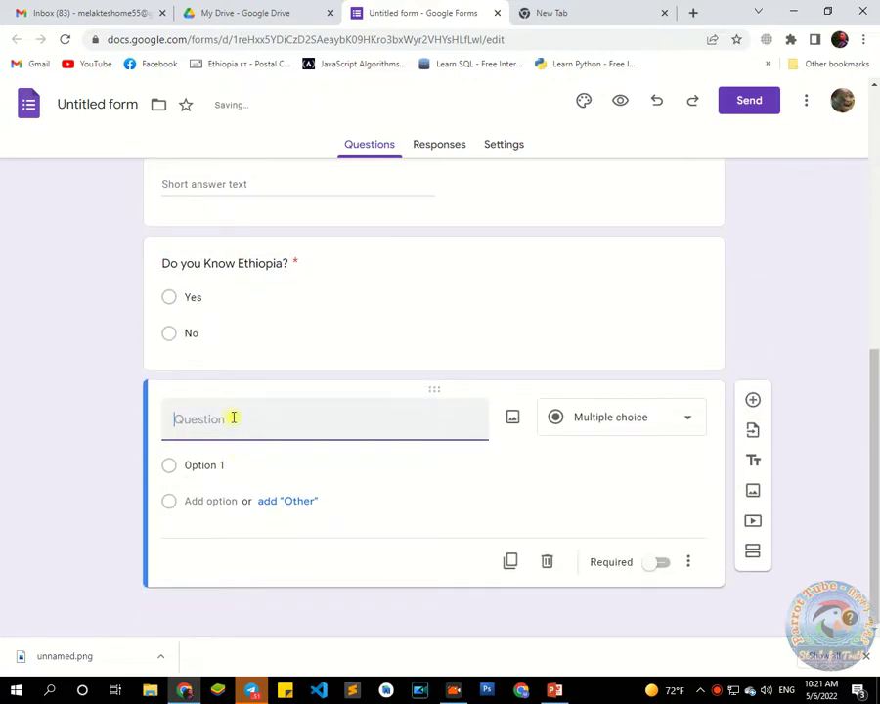
{"action": "type", "text": "If you know ab"}
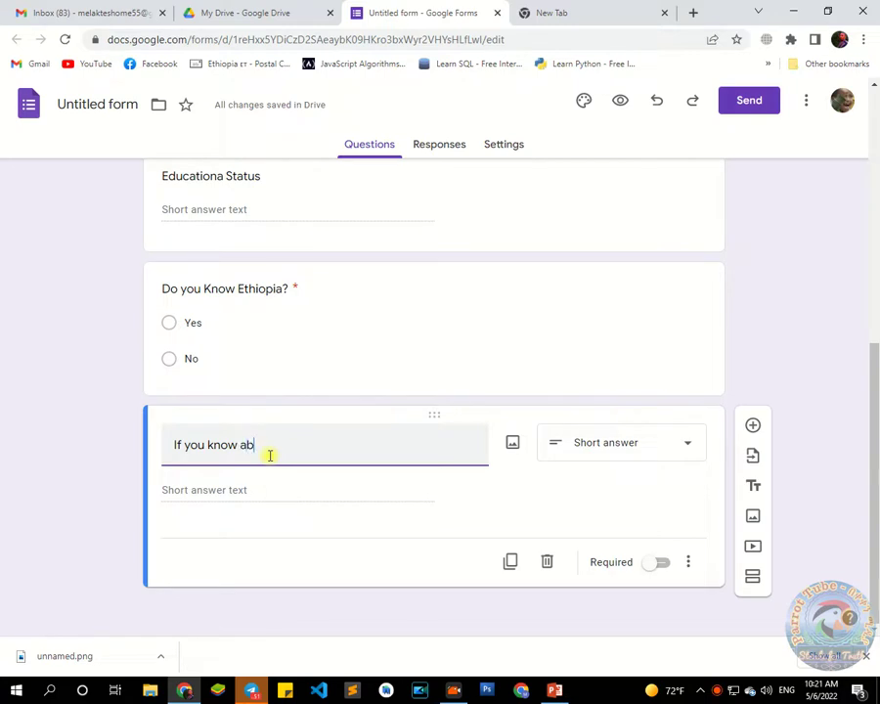
{"action": "type", "text": "out Ethiop"}
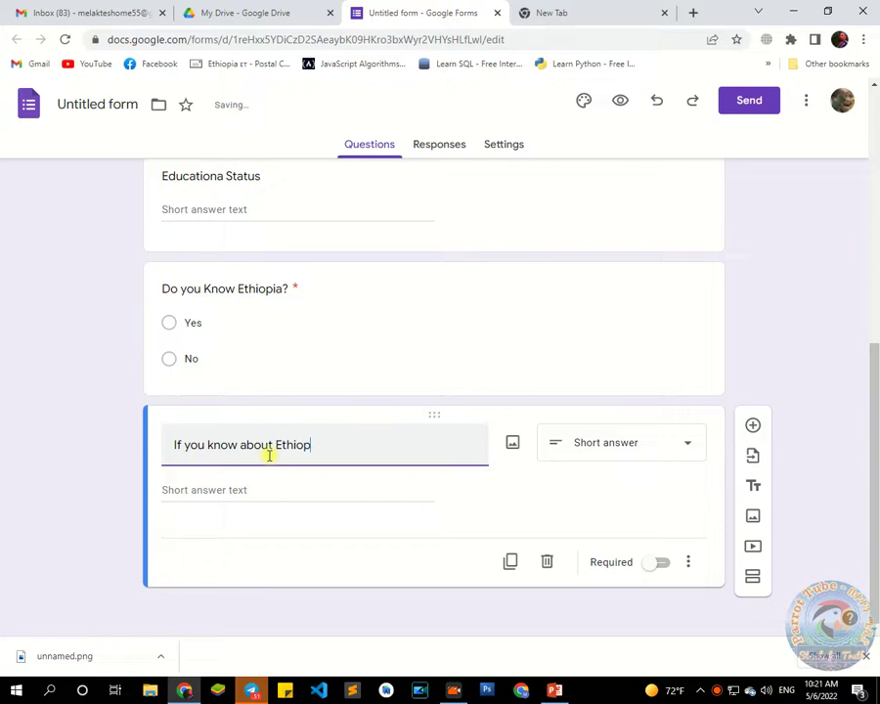
{"action": "type", "text": "ia ple"}
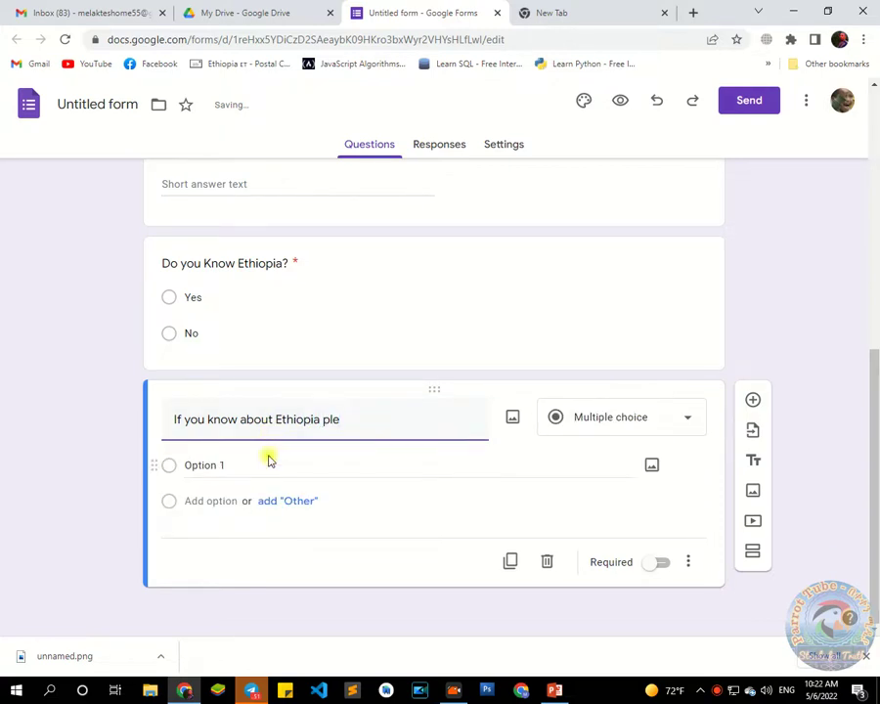
{"action": "type", "text": "ase write"}
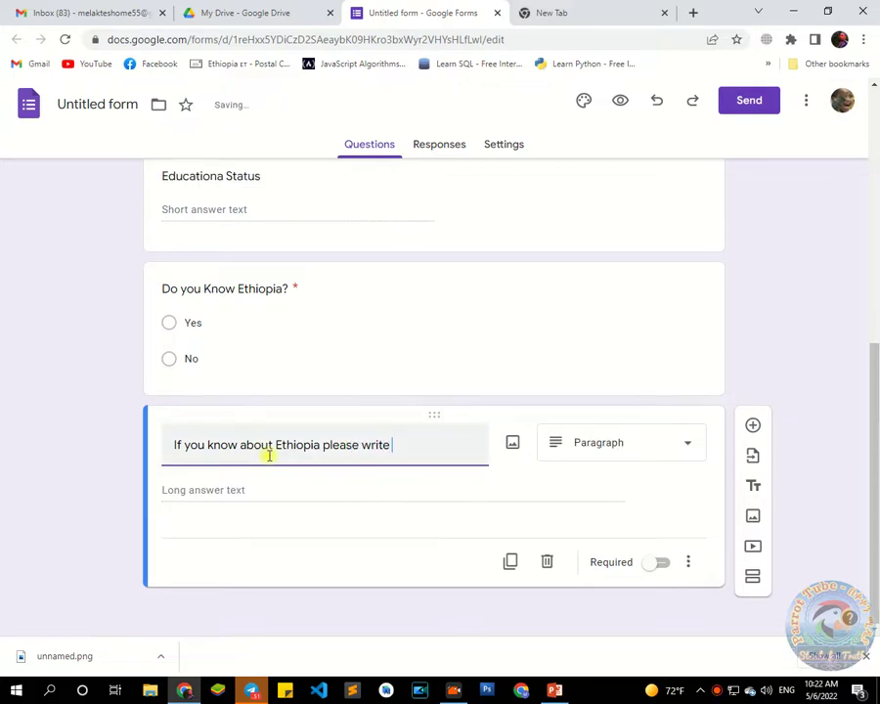
{"action": "type", "text": "amazing t"}
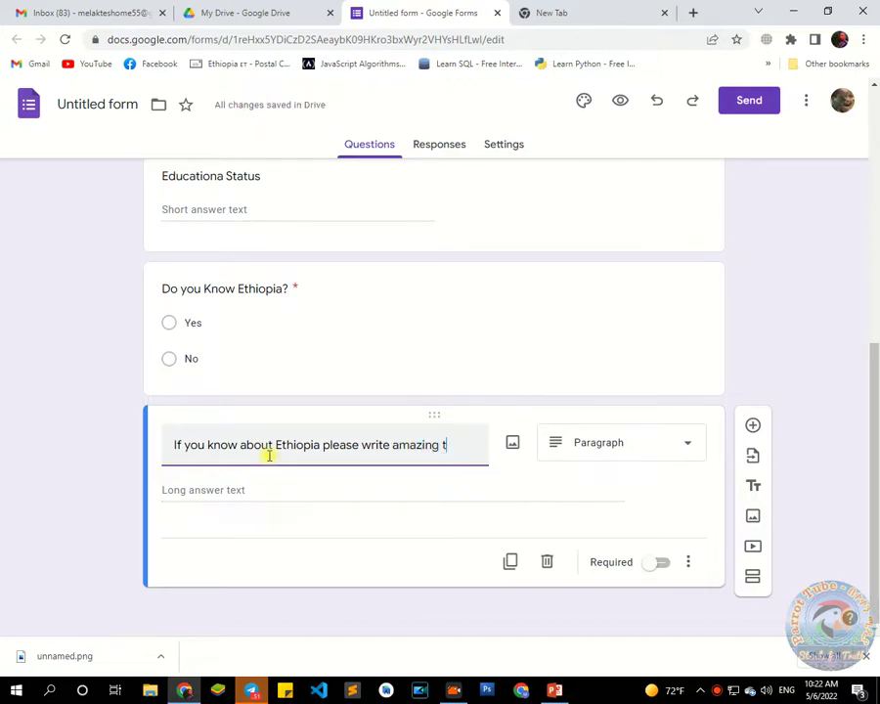
{"action": "type", "text": "hings about Ethiopia"}
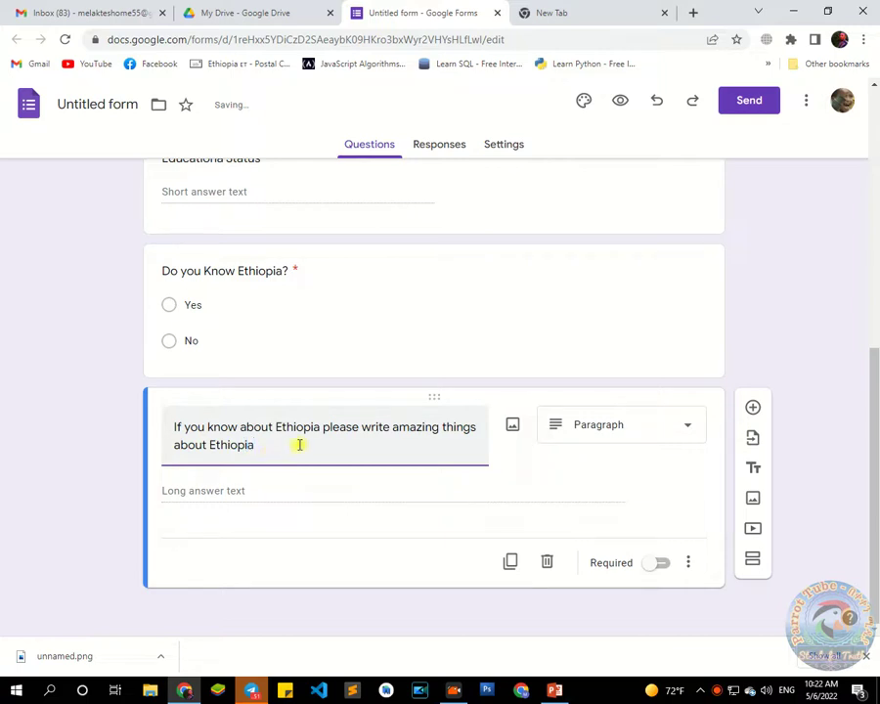
{"action": "left_click", "coordinate": [651, 425]}
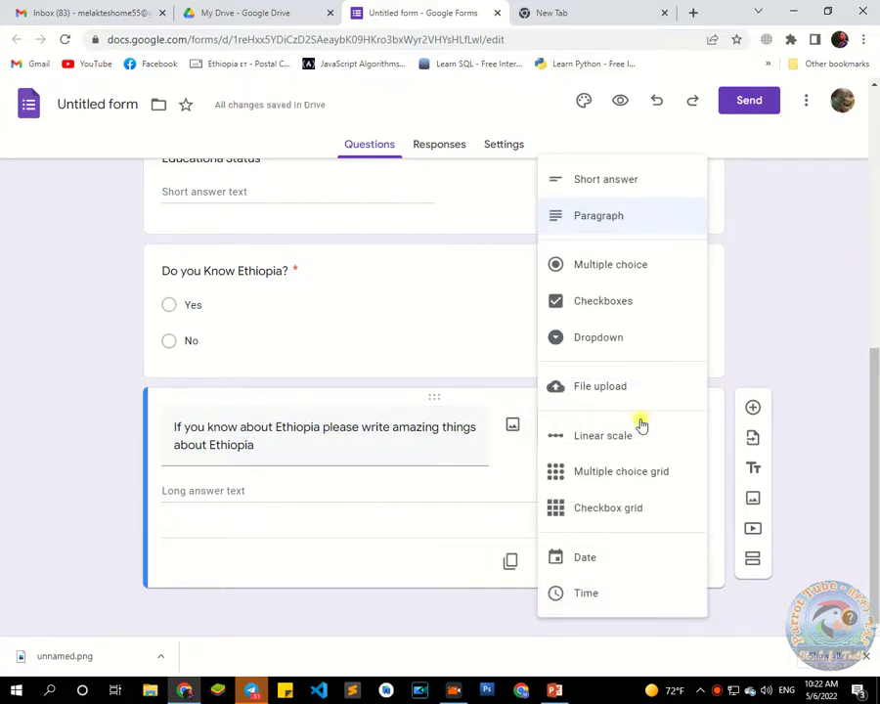
{"action": "left_click", "coordinate": [591, 214]}
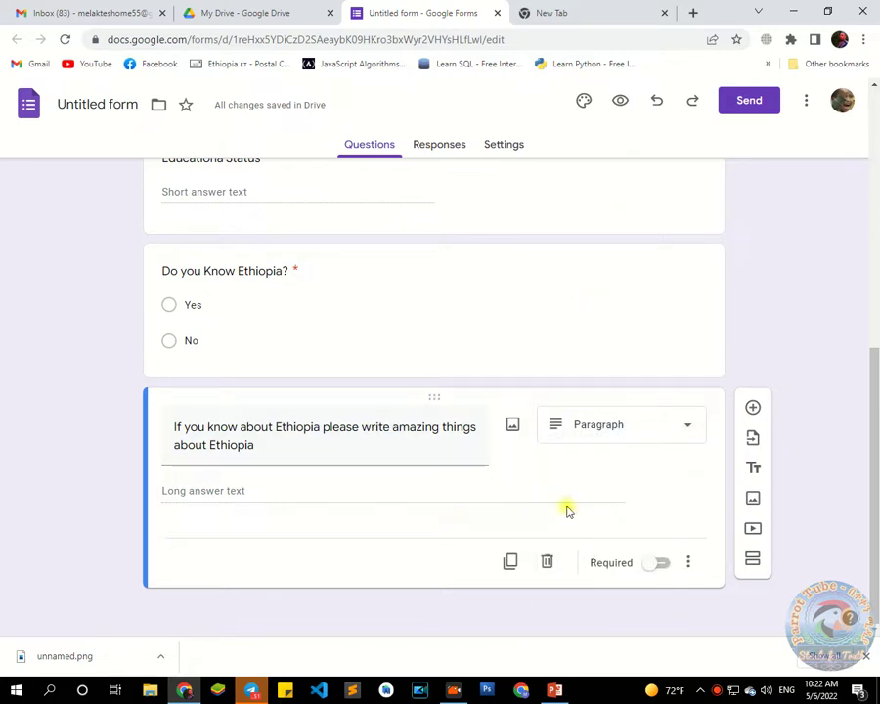
Step: Generate a shortened link for sending the form and copy it
{"action": "scroll", "coordinate": [566, 509], "scroll_direction": "up", "scroll_amount": 5}
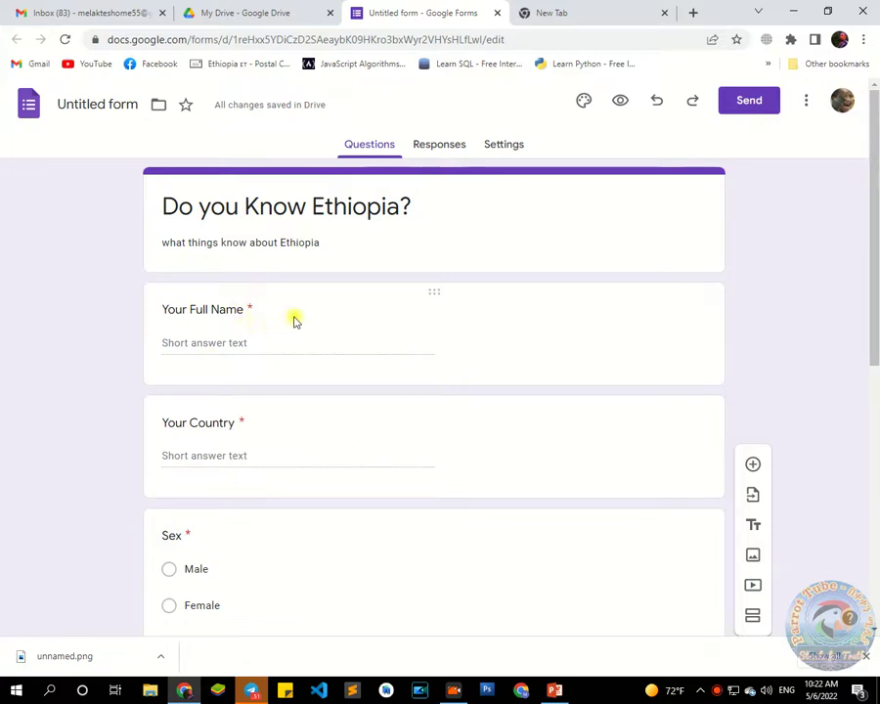
{"action": "scroll", "coordinate": [462, 312], "scroll_direction": "down", "scroll_amount": 8}
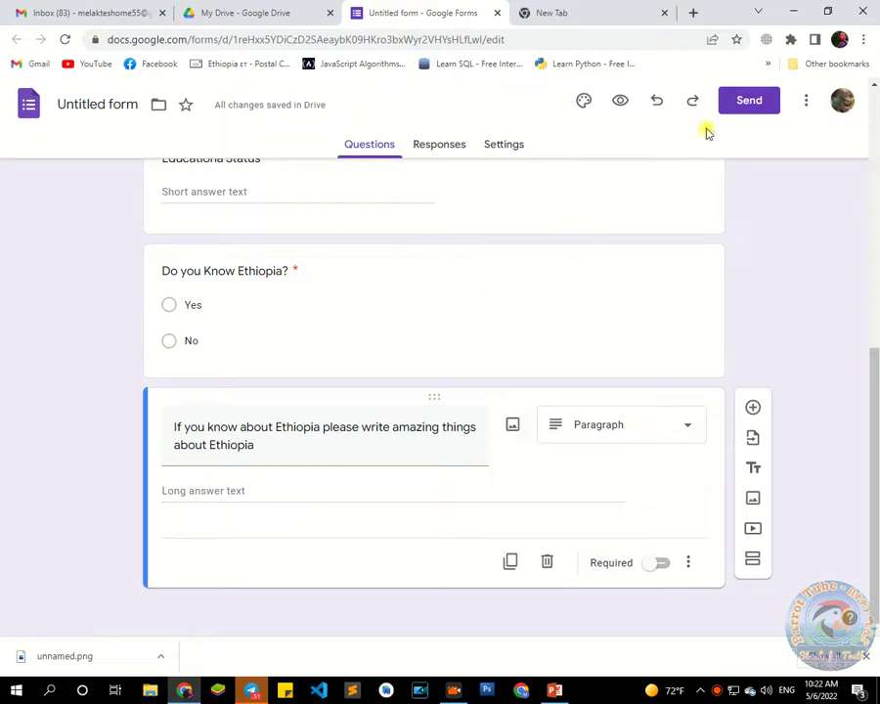
{"action": "left_click", "coordinate": [747, 108]}
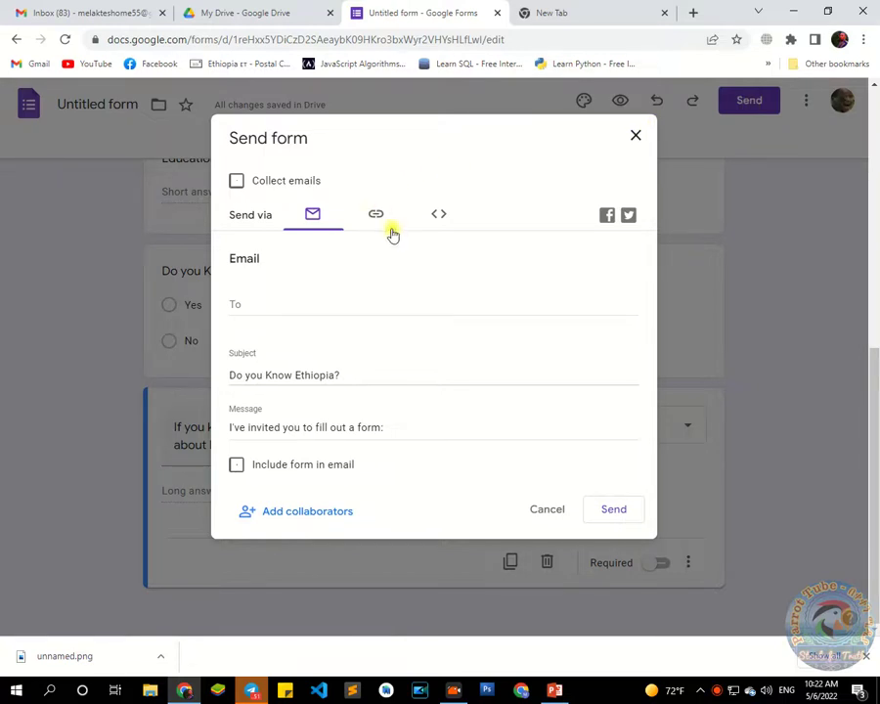
{"action": "left_click", "coordinate": [374, 216]}
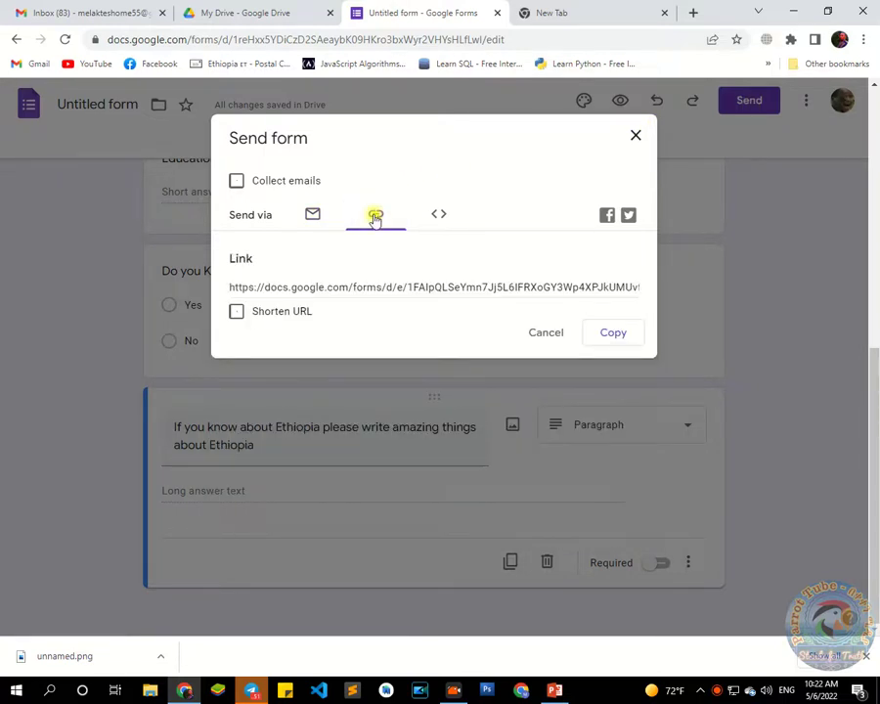
{"action": "left_click", "coordinate": [233, 315]}
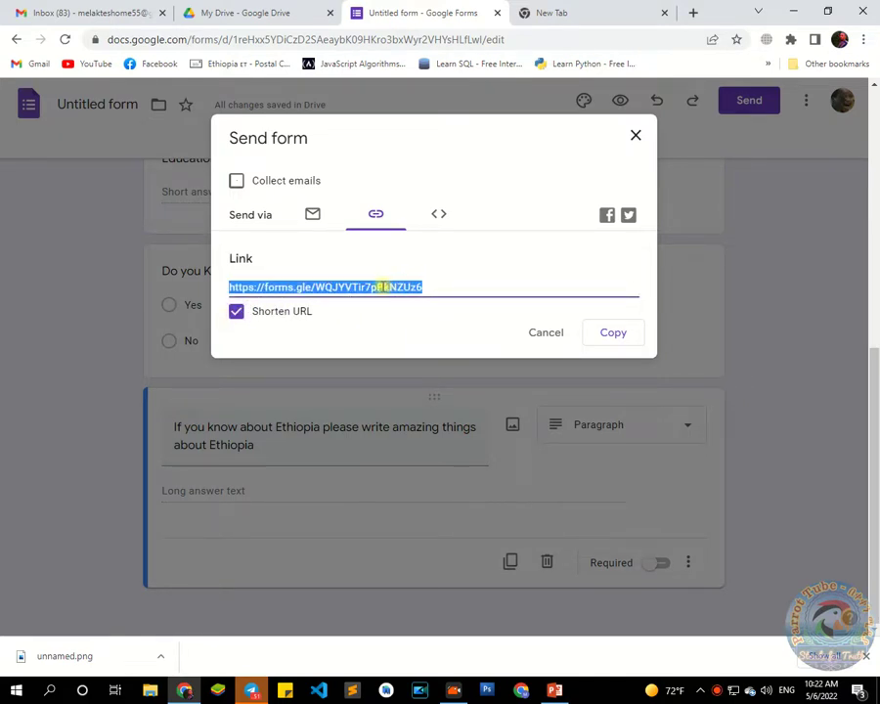
{"action": "left_click", "coordinate": [616, 332]}
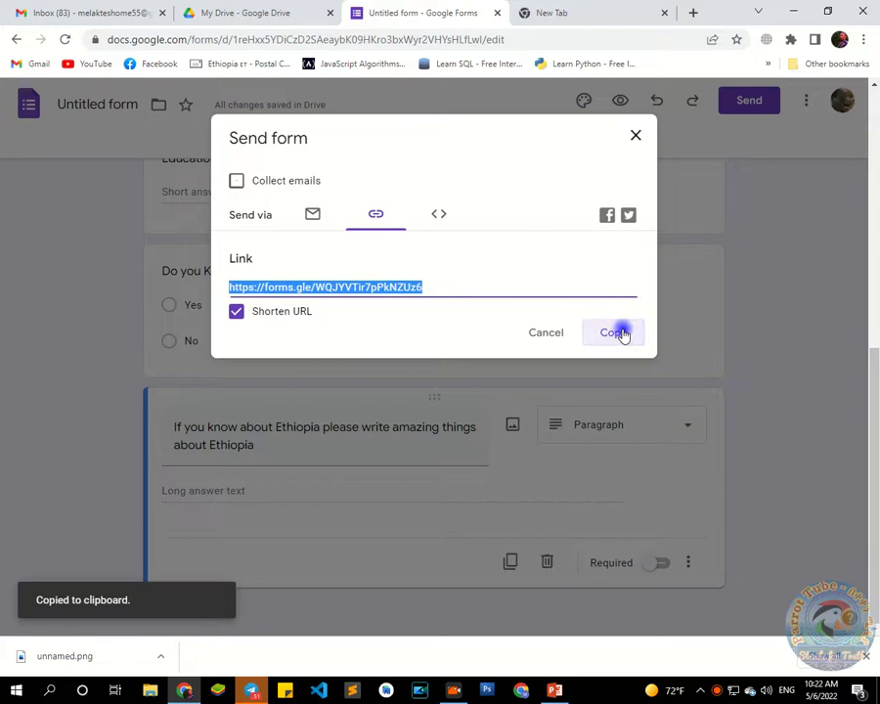
Step: Open the copied form link in the empty browser tab and look through the respondent view of all questions
{"action": "left_click", "coordinate": [543, 10]}
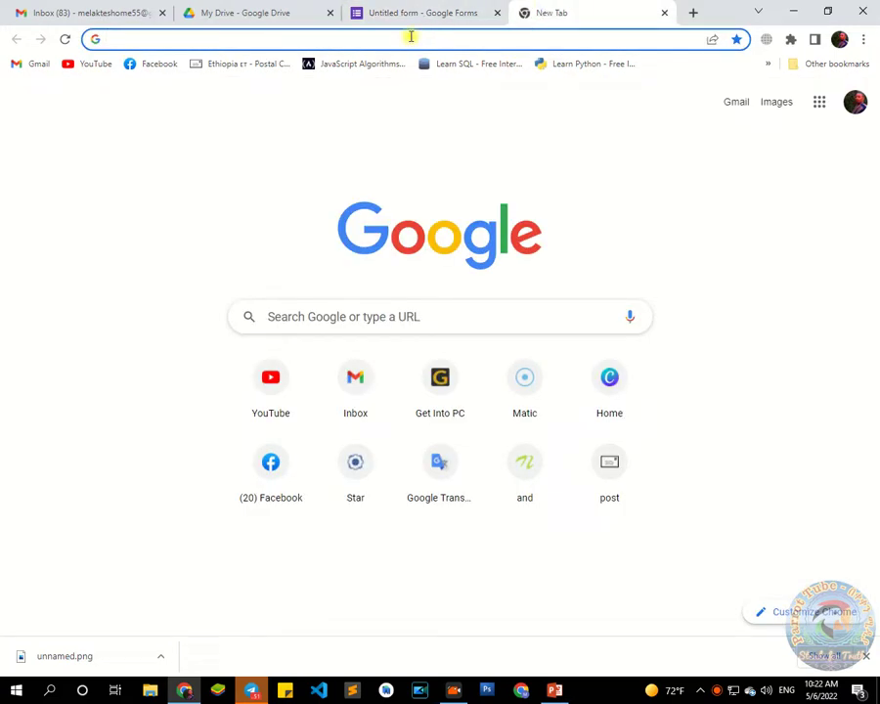
{"action": "key", "text": "ctrl+v"}
{"action": "key", "text": "Return"}
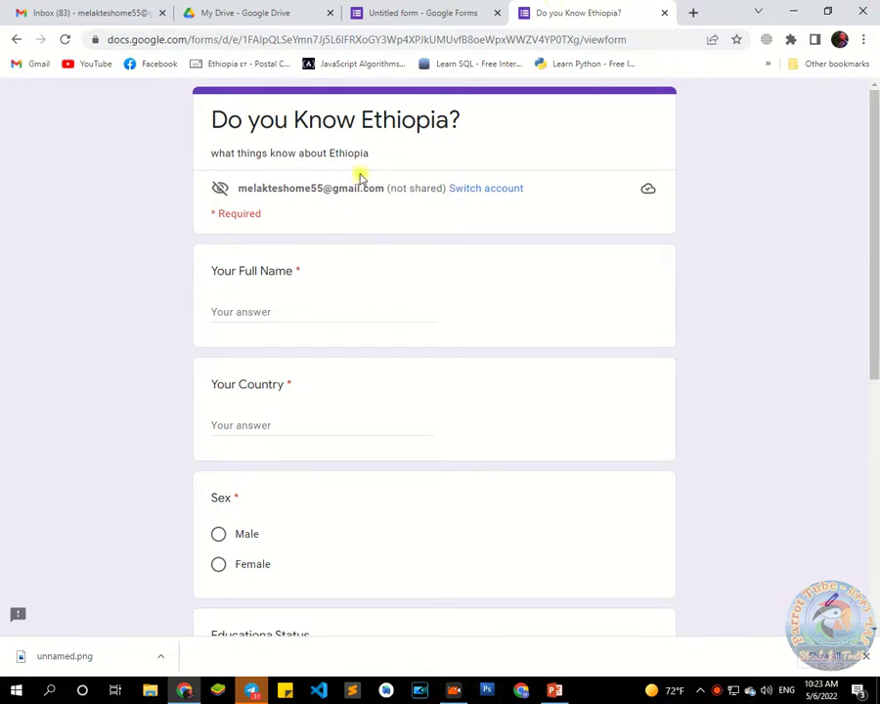
{"action": "scroll", "coordinate": [359, 173], "scroll_direction": "down", "scroll_amount": 5}
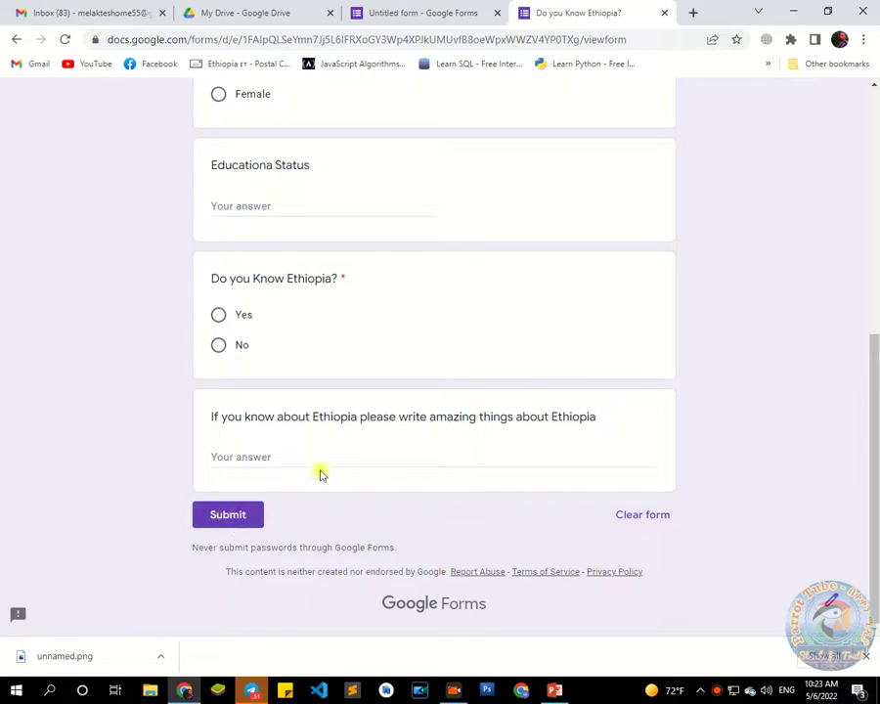
{"action": "scroll", "coordinate": [321, 445], "scroll_direction": "up", "scroll_amount": 5}
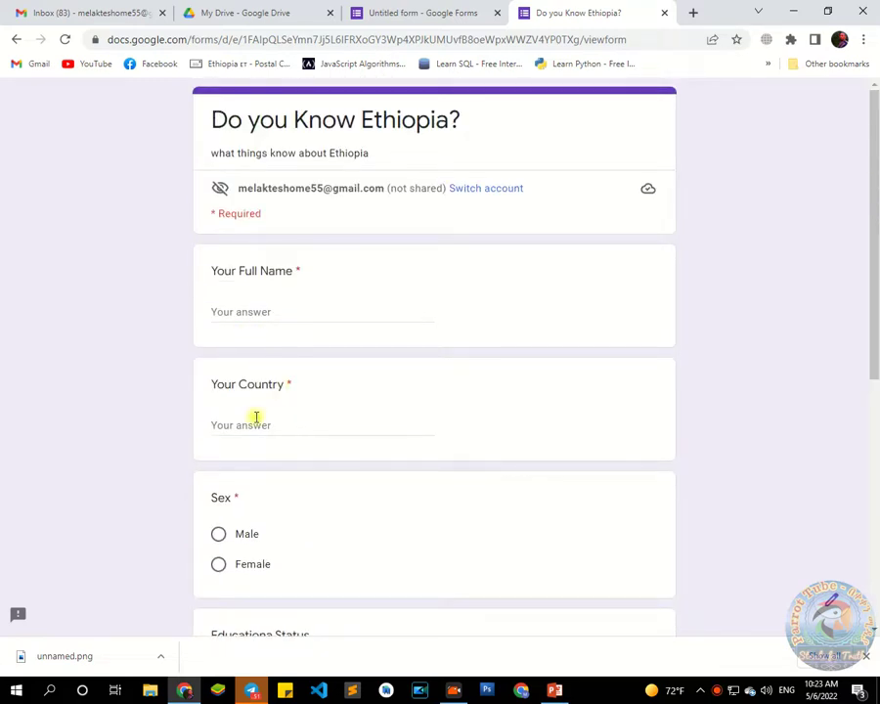
{"action": "scroll", "coordinate": [254, 418], "scroll_direction": "down", "scroll_amount": 4}
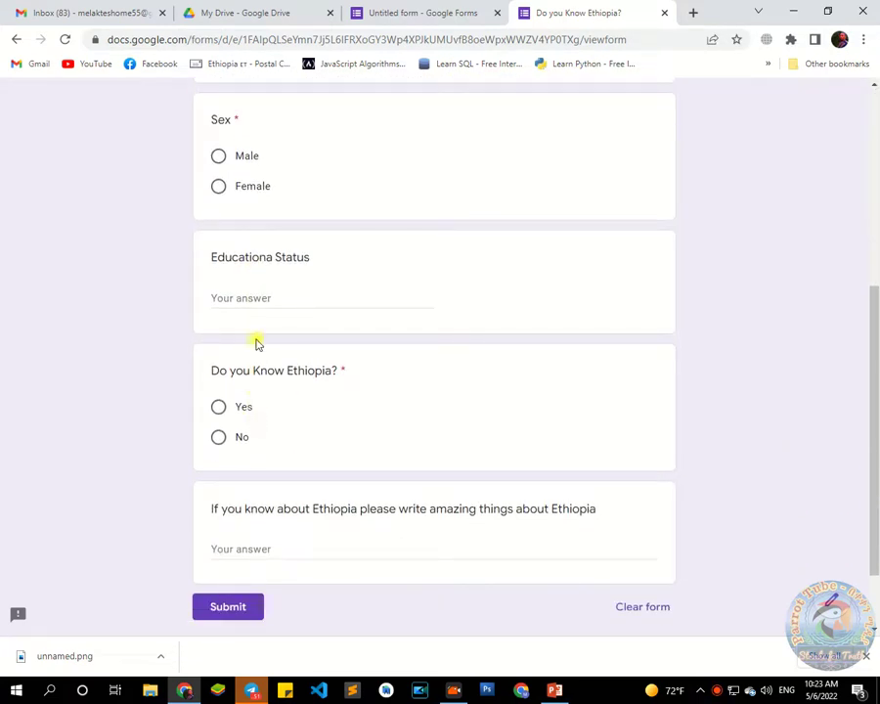
Step: Test the choice questions in the respondent view, ending with "Female" for "Sex" and "No" for "Do you Know Ethiopia?"
{"action": "left_click", "coordinate": [219, 161]}
{"action": "left_click", "coordinate": [222, 190]}
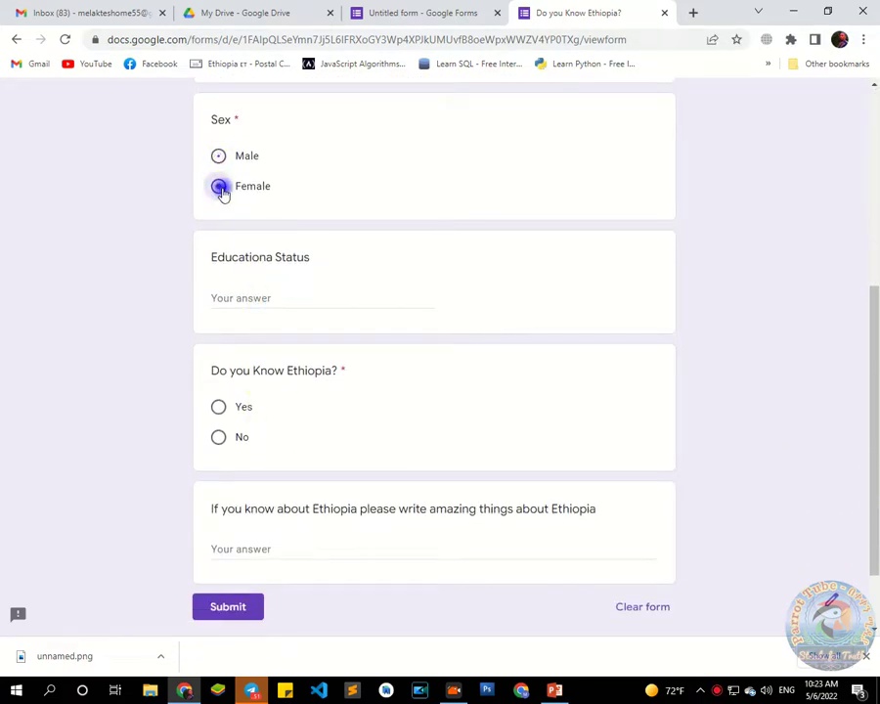
{"action": "left_click", "coordinate": [219, 407]}
{"action": "left_click", "coordinate": [217, 439]}
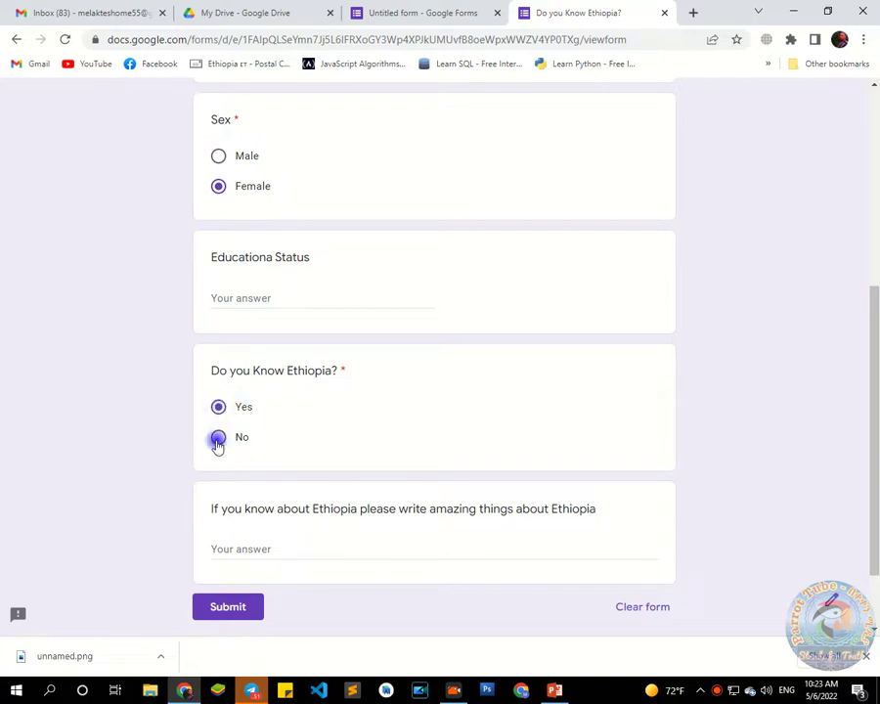
{"action": "scroll", "coordinate": [237, 413], "scroll_direction": "down", "scroll_amount": 2}
{"action": "scroll", "coordinate": [239, 413], "scroll_direction": "up", "scroll_amount": 10}
{"action": "scroll", "coordinate": [246, 410], "scroll_direction": "down", "scroll_amount": 10}
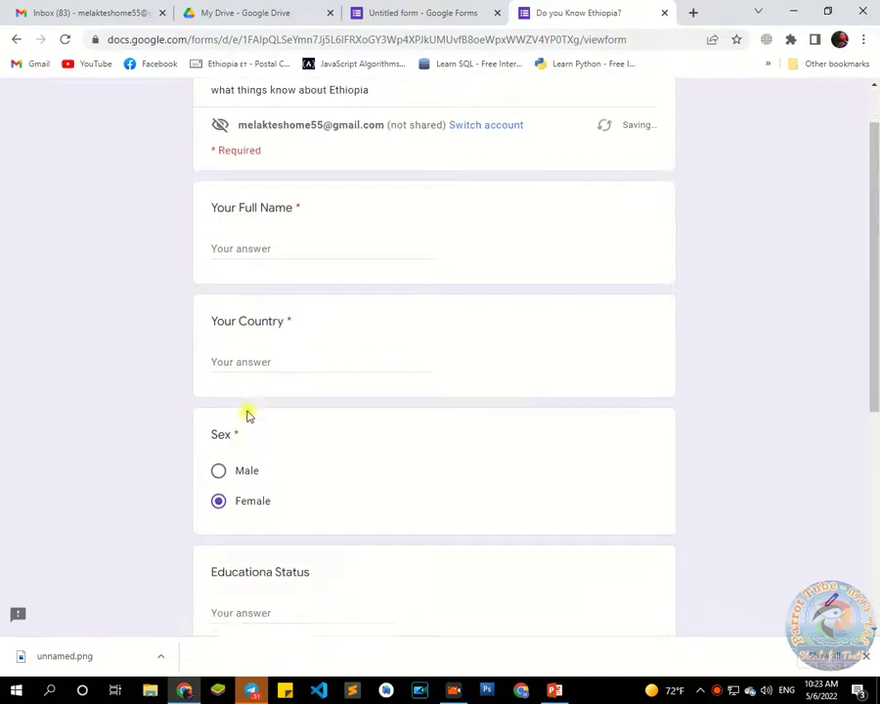
{"action": "scroll", "coordinate": [246, 413], "scroll_direction": "up", "scroll_amount": 10}
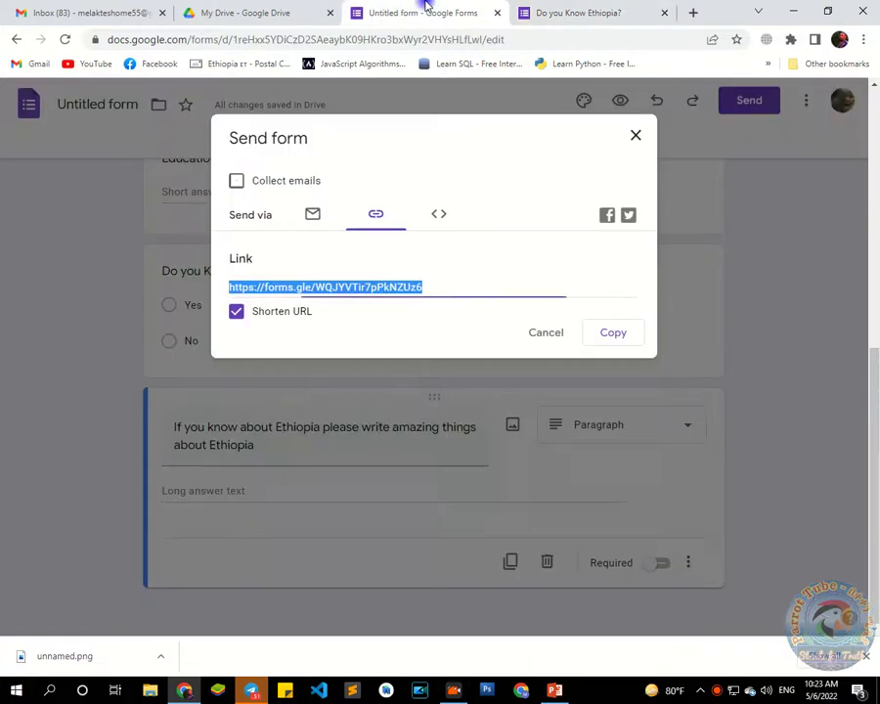
Step: Return to the form editor and dismiss the Send form dialog
{"action": "left_click", "coordinate": [426, 13]}
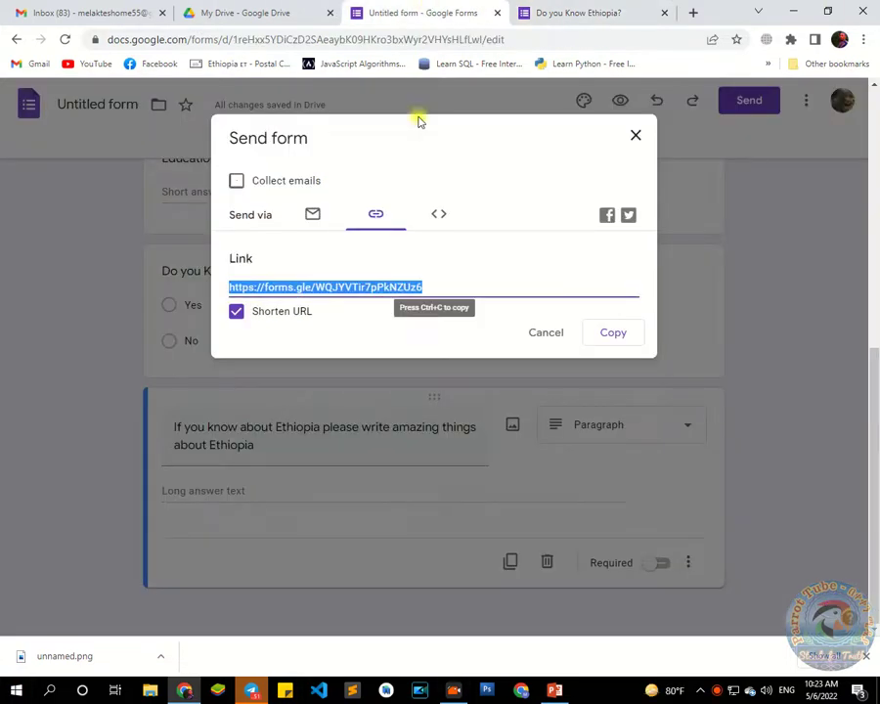
{"action": "left_click", "coordinate": [548, 332]}
{"action": "scroll", "coordinate": [318, 210], "scroll_direction": "up", "scroll_amount": 10}
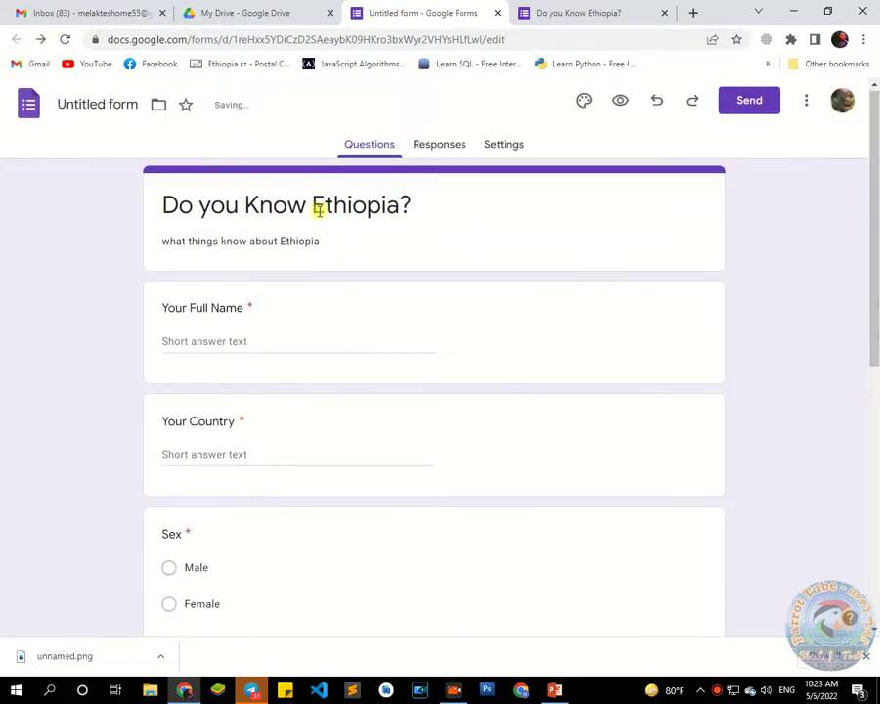
Step: Set the form theme's background color to the darkest purple shade and check it across the questions
{"action": "left_click", "coordinate": [586, 103]}
{"action": "left_click", "coordinate": [585, 101]}
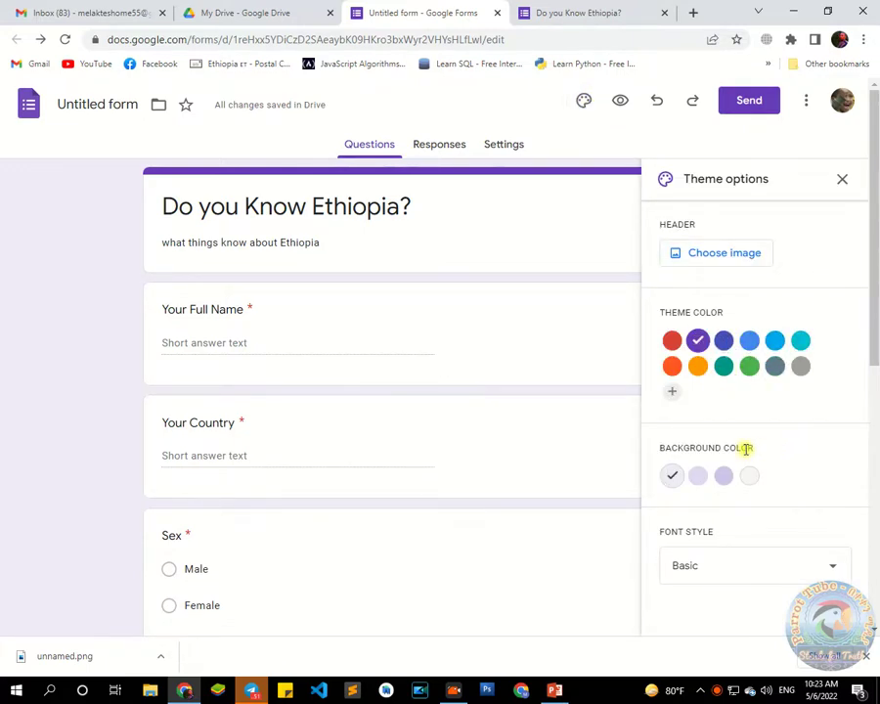
{"action": "scroll", "coordinate": [743, 449], "scroll_direction": "down", "scroll_amount": 2}
{"action": "left_click", "coordinate": [722, 476]}
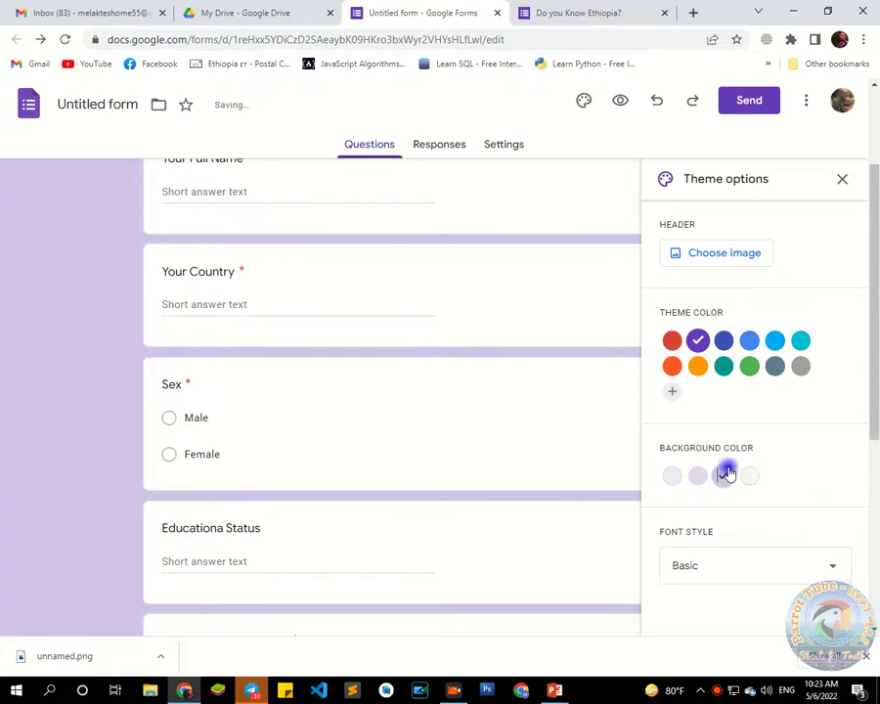
{"action": "scroll", "coordinate": [728, 448], "scroll_direction": "up", "scroll_amount": 2}
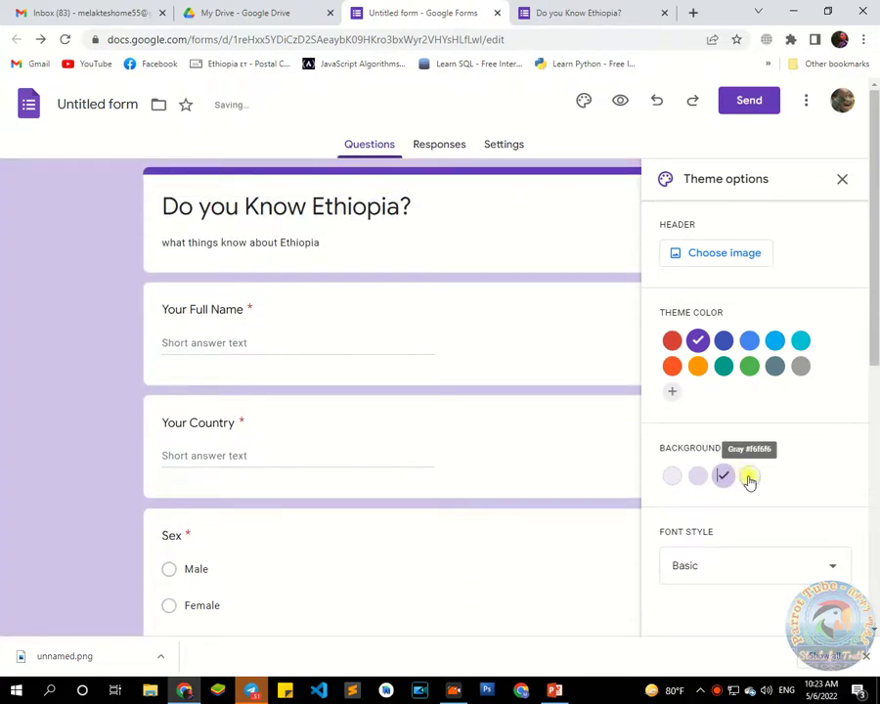
{"action": "scroll", "coordinate": [661, 434], "scroll_direction": "down", "scroll_amount": 7}
{"action": "scroll", "coordinate": [731, 528], "scroll_direction": "up", "scroll_amount": 2}
{"action": "scroll", "coordinate": [728, 528], "scroll_direction": "up", "scroll_amount": 5}
{"action": "scroll", "coordinate": [875, 453], "scroll_direction": "down", "scroll_amount": 1}
{"action": "scroll", "coordinate": [876, 453], "scroll_direction": "up", "scroll_amount": 1}
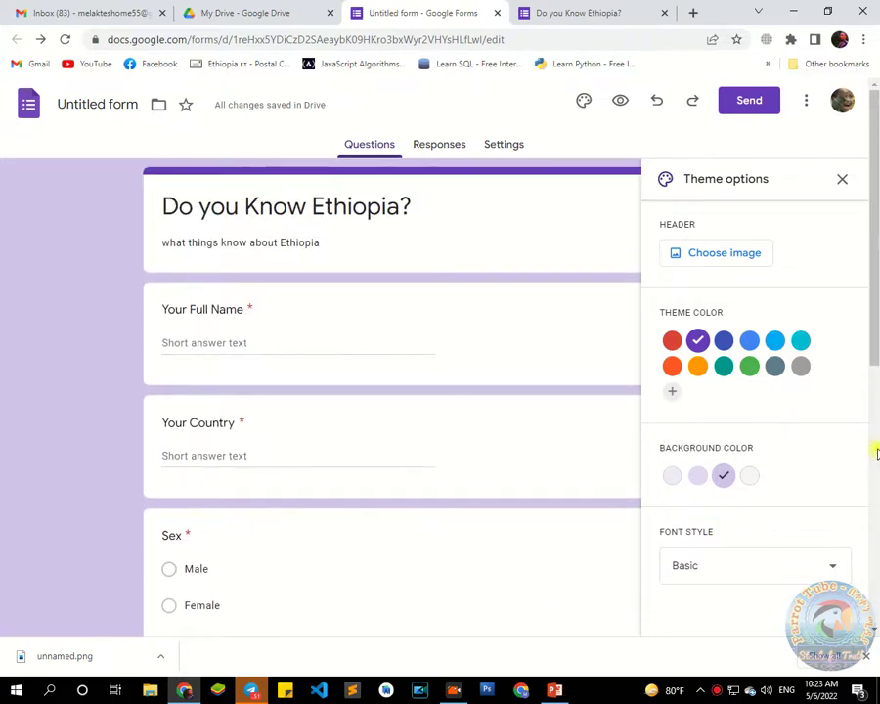
Step: Open the header image selection for the form's theme
{"action": "left_click", "coordinate": [705, 256]}
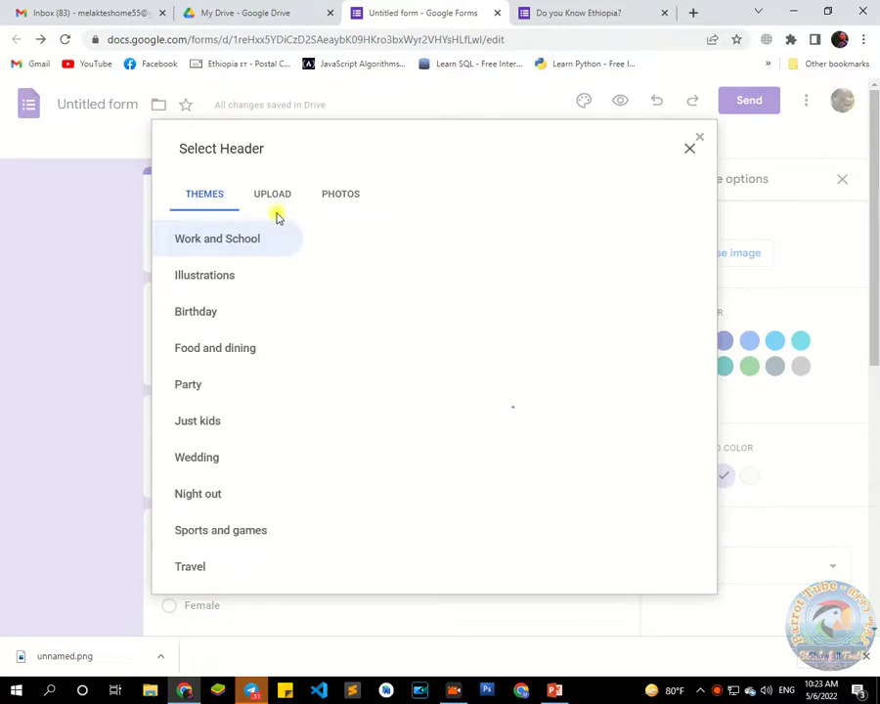